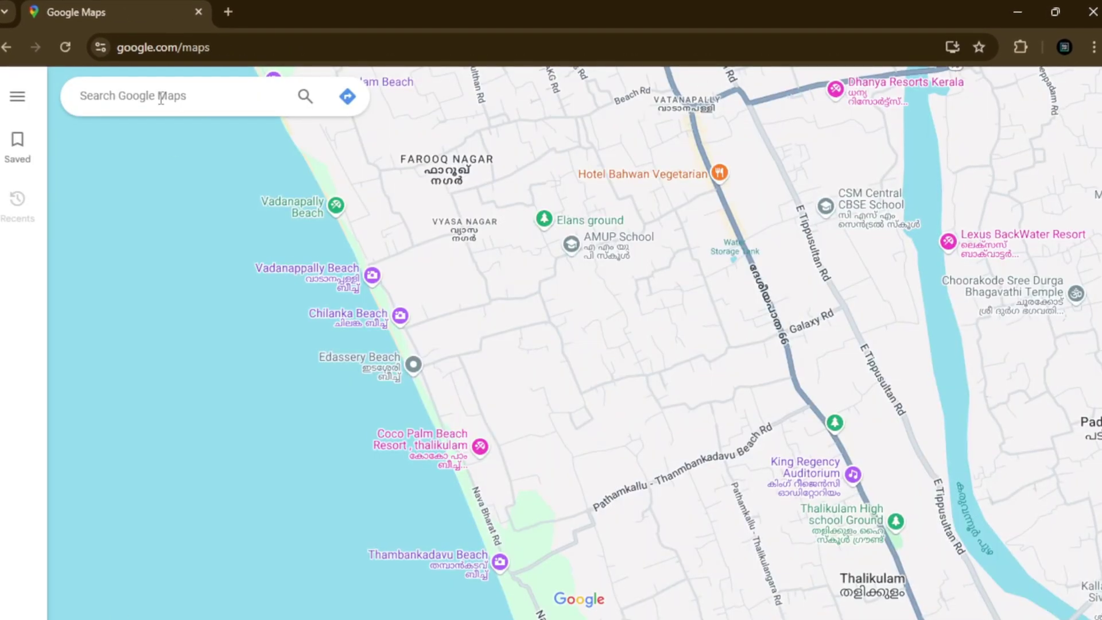
Search Google Maps for Yesaulovskaya Petlya and open the place.
click(162, 97)
text(Yesaulovskaya Petlya)
click(221, 141)
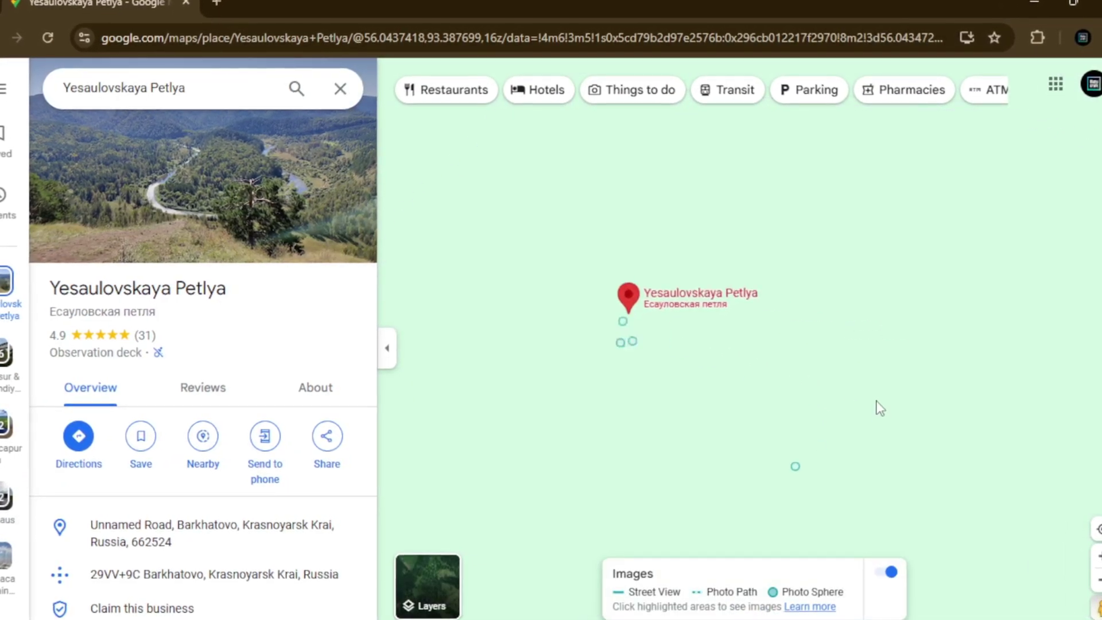
Open the photo sphere southeast of Yesaulovskaya Petlya and look around to the horseshoe river bend and surrounding hills.
click(796, 466)
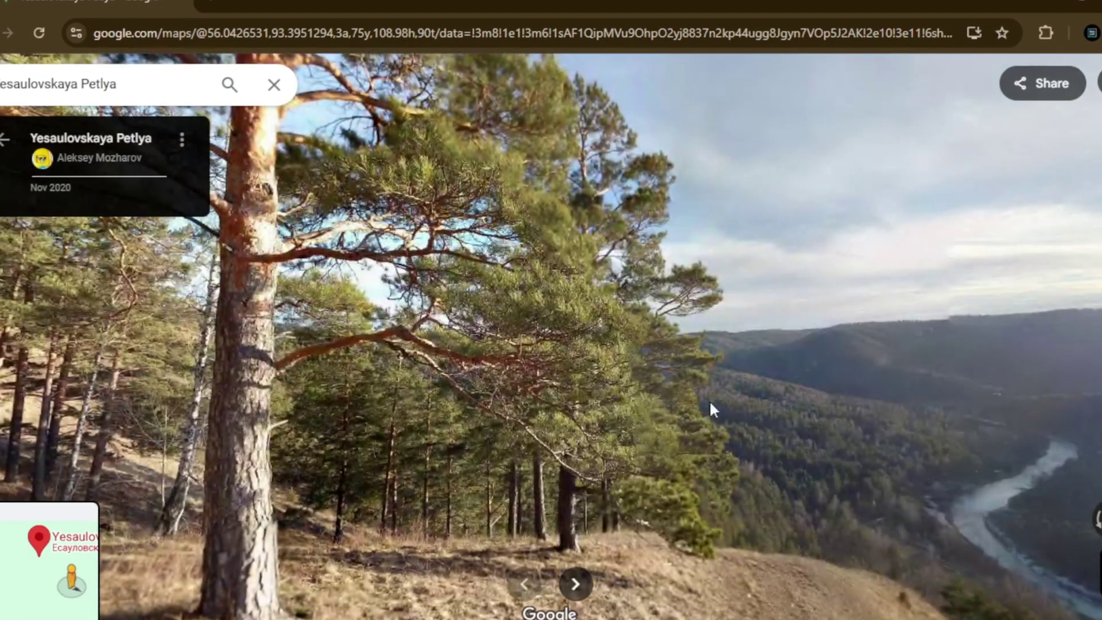
drag(714, 407, 315, 330)
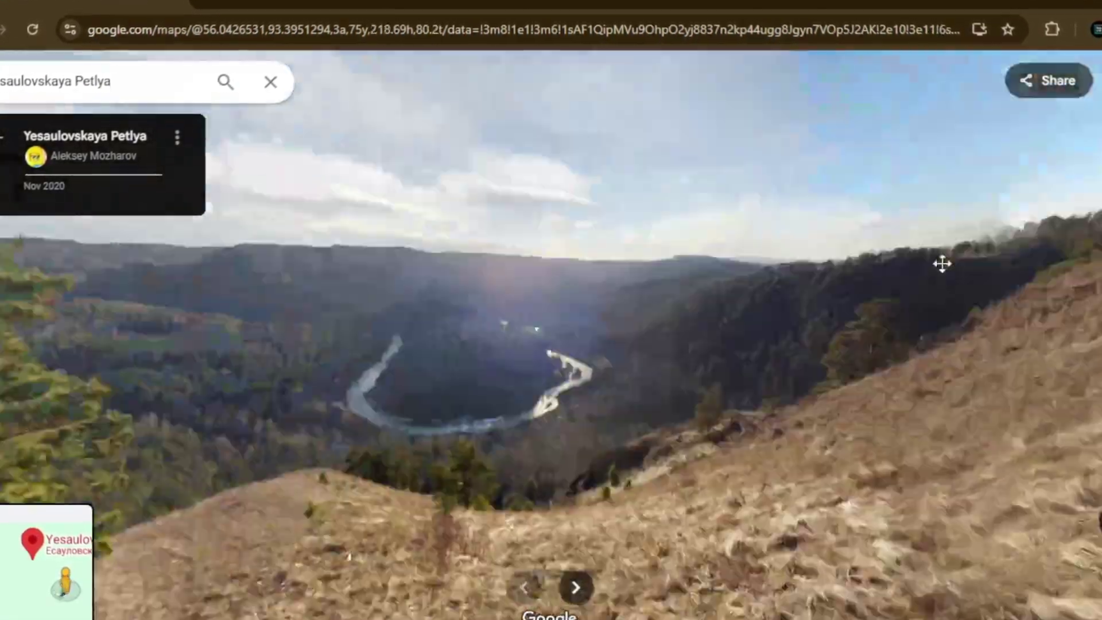
drag(942, 264, 1036, 258)
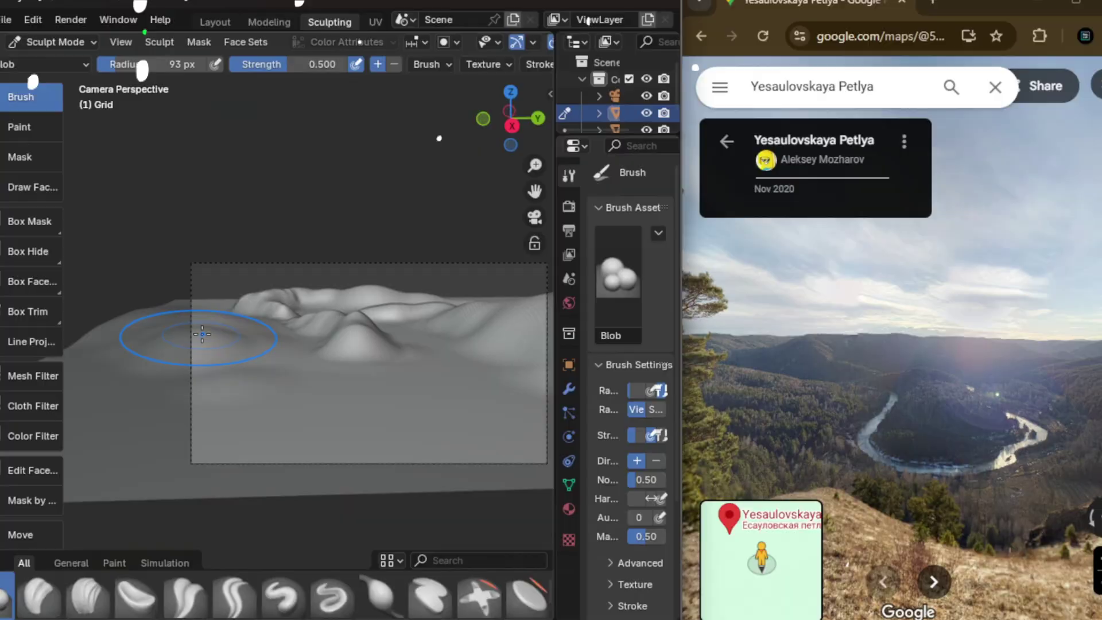
Switch to Blender and raise hills around the sides and back of the terrain with the 93 px Blob brush at 0.500 strength.
mouse_move(202, 387)
middle_down()
mouse_move(300, 424)
mouse_move(344, 365)
mouse_move(430, 344)
mouse_move(197, 275)
middle_up()
key(KP_0)
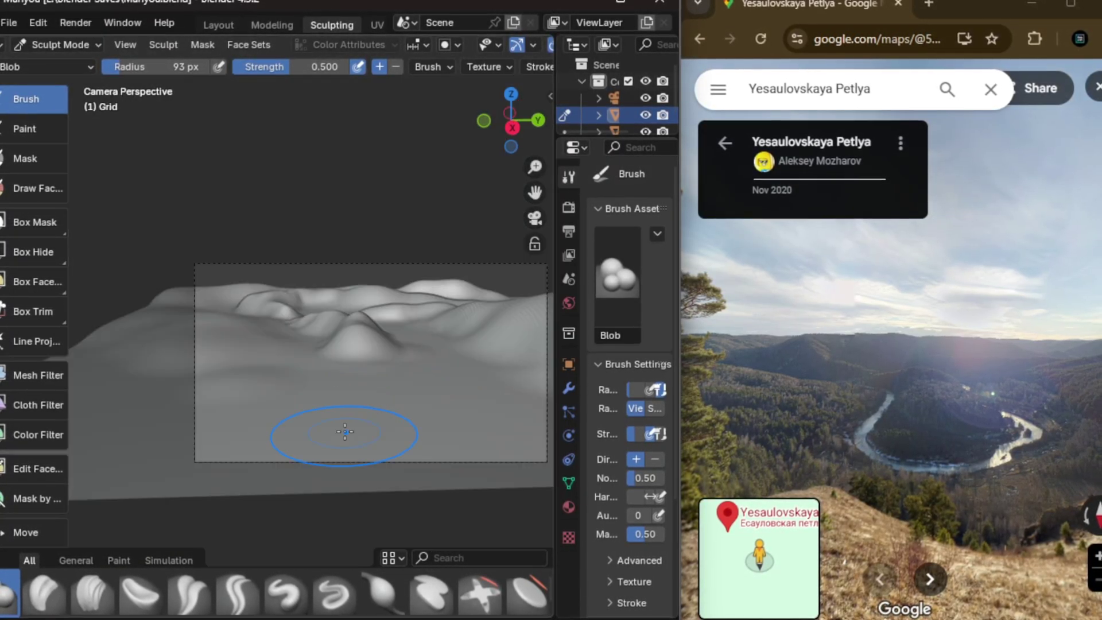
mouse_move(345, 432)
middle_down()
mouse_move(369, 271)
mouse_move(443, 316)
mouse_move(485, 359)
middle_up()
key(KP_0)
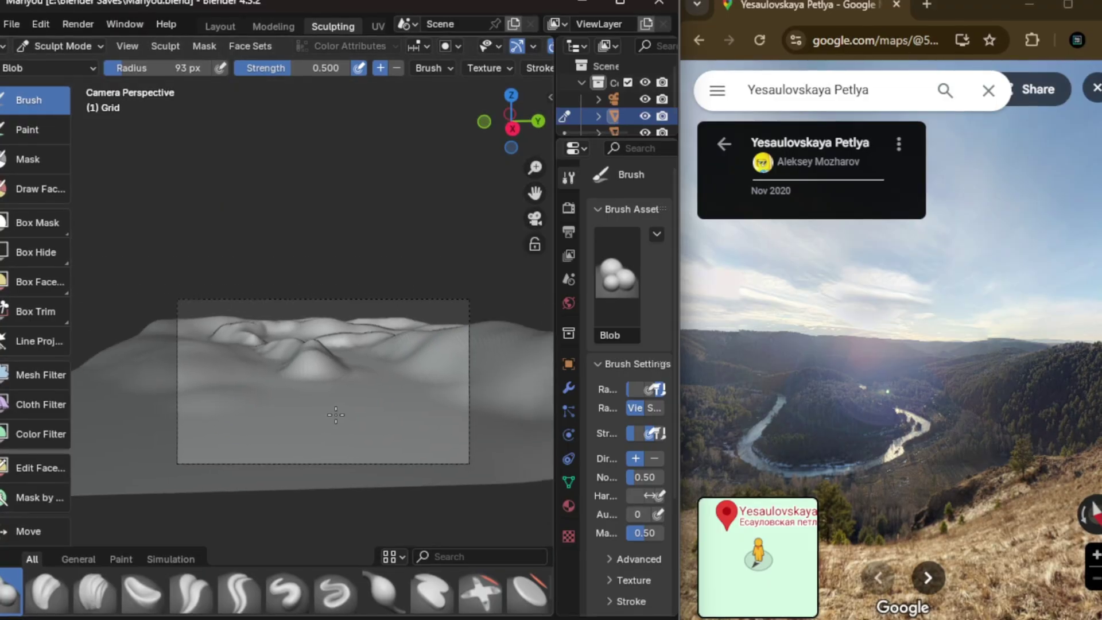
shift+middle_drag(336, 414, 358, 386)
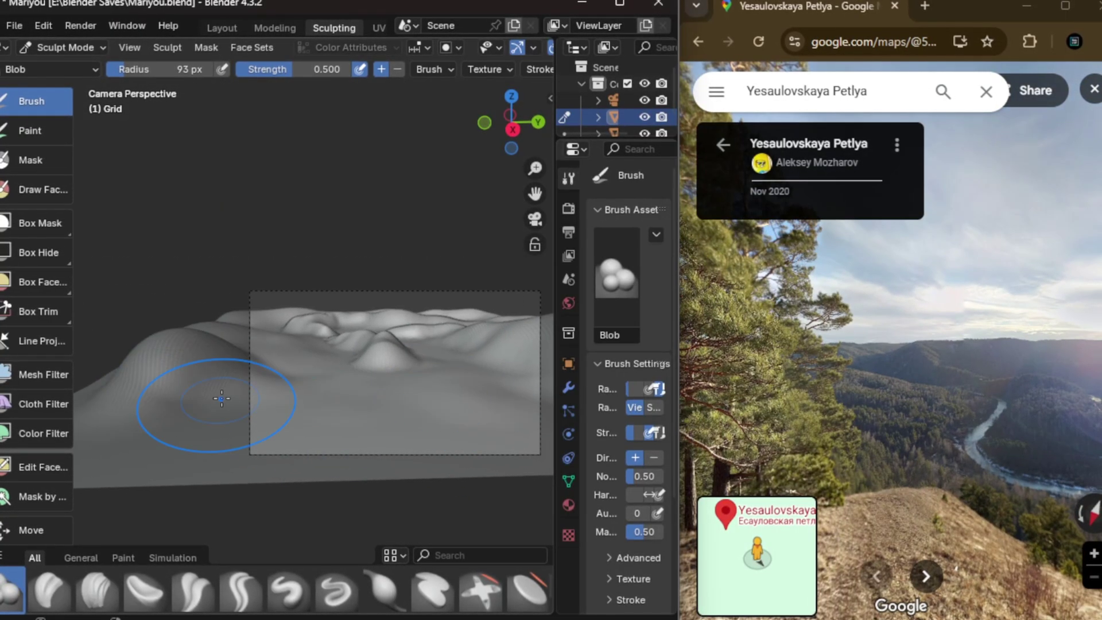
shift+middle_drag(195, 442, 502, 447)
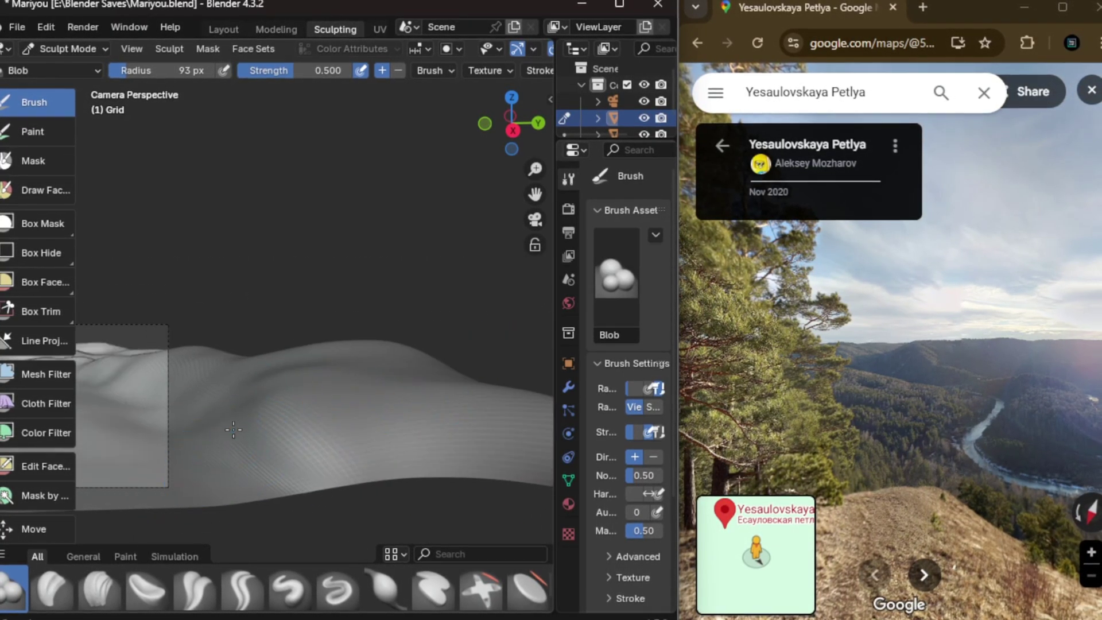
mouse_move(229, 470)
shift+middle_down()
mouse_move(286, 491)
mouse_move(323, 396)
shift+middle_up()
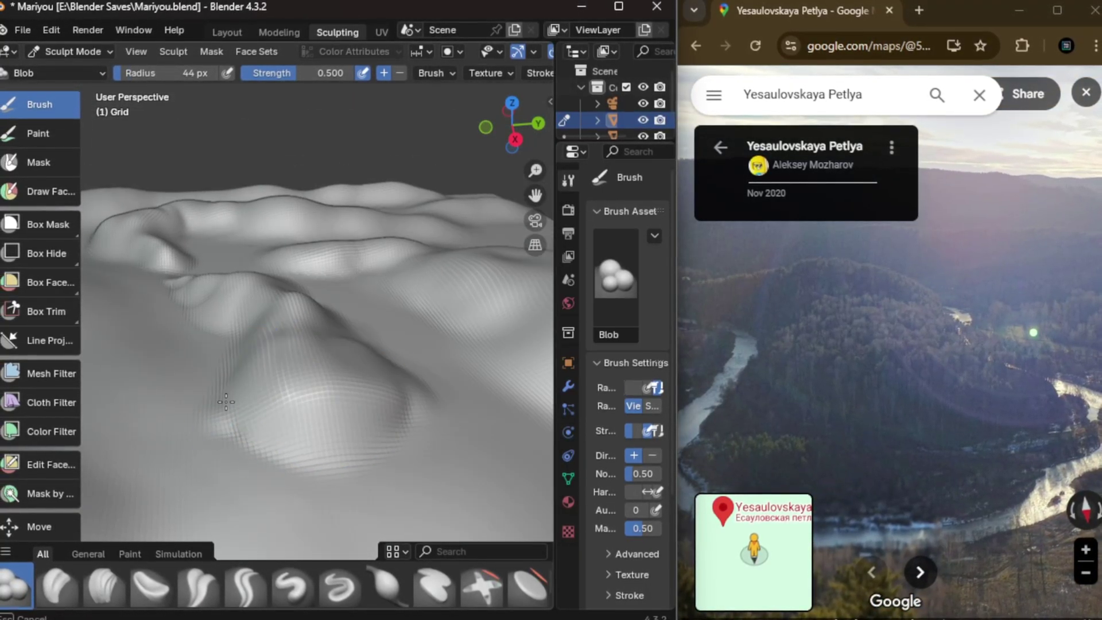
Sculpt a curved river channel around the central hill with the Blob brush at 29 px radius and 0.500 strength.
mouse_move(226, 402)
ctrl+middle_down()
mouse_move(314, 506)
mouse_move(221, 461)
mouse_move(254, 475)
mouse_move(259, 267)
ctrl+middle_up()
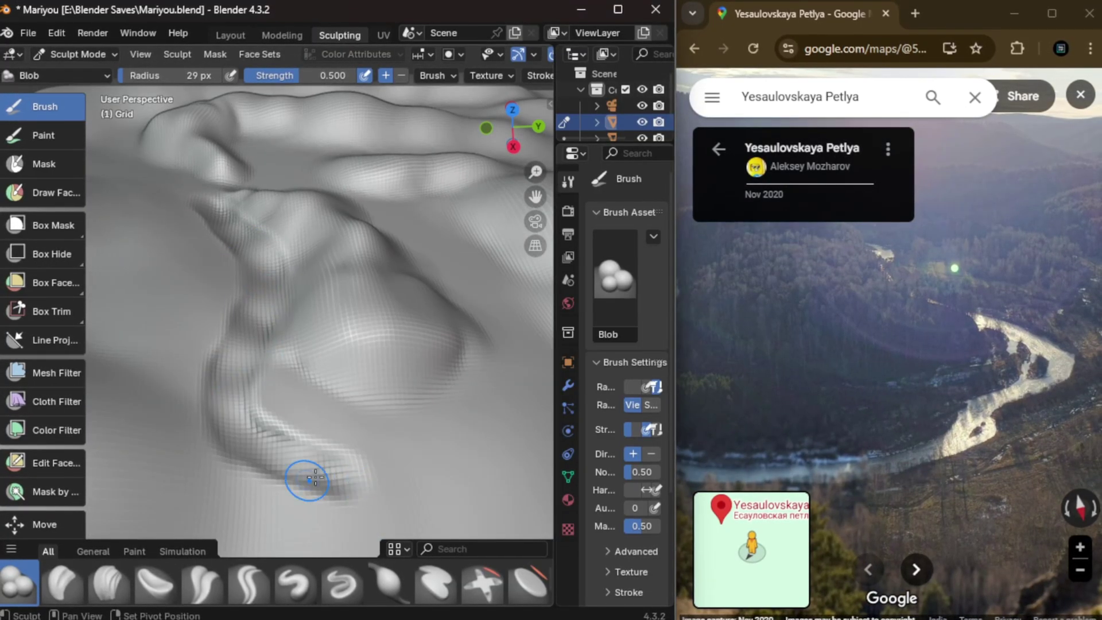
ctrl+middle_drag(318, 475, 344, 479)
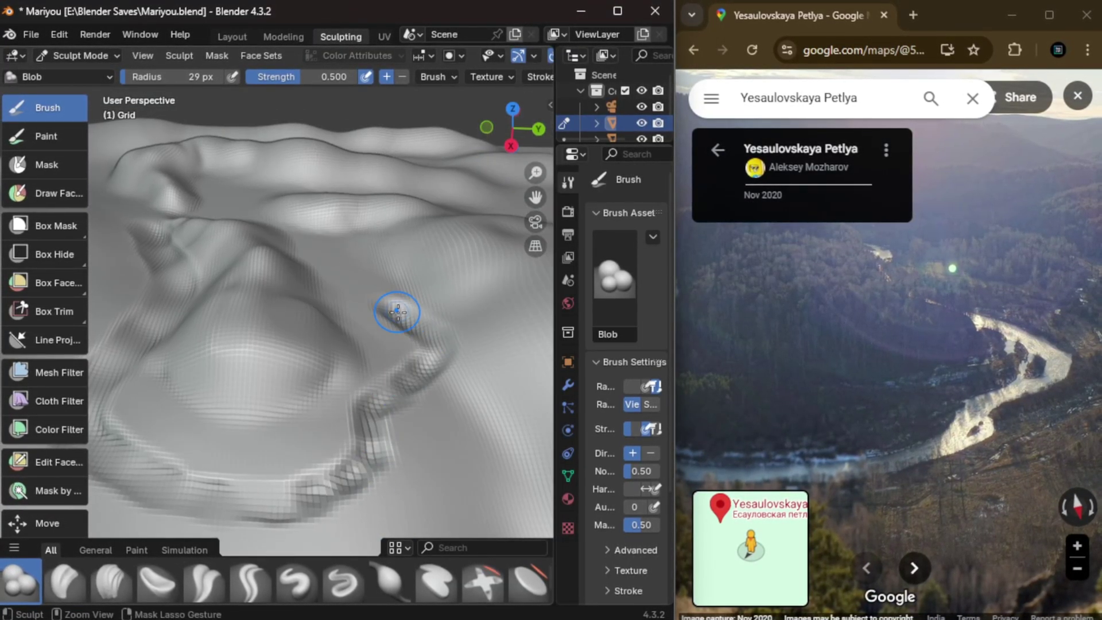
shift+middle_drag(343, 311, 318, 390)
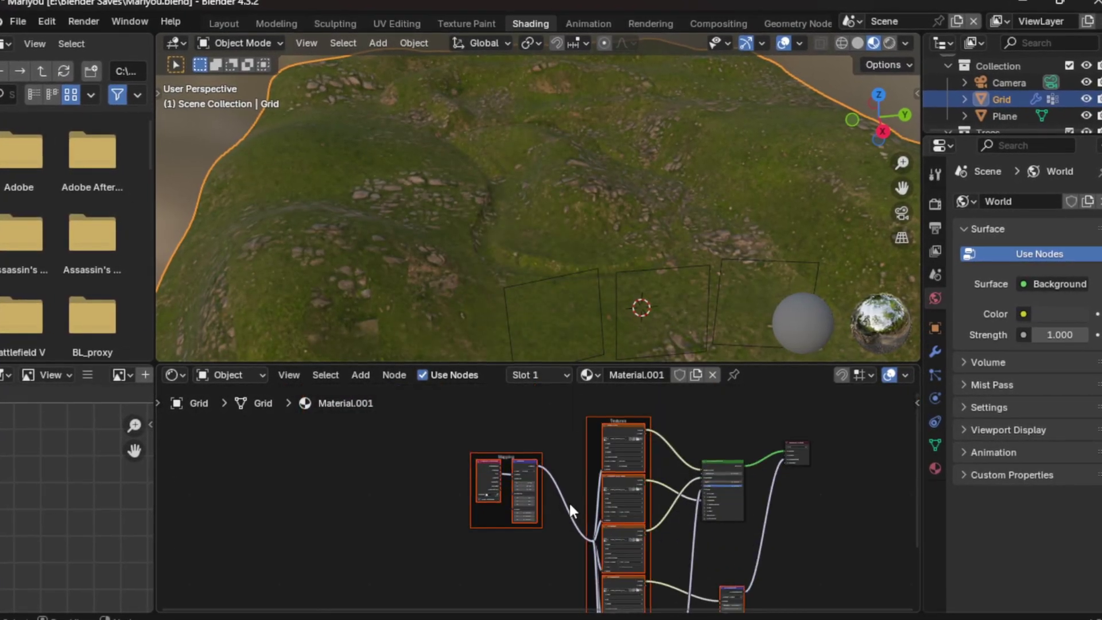
scroll(570, 501, up, 5)
scroll(569, 504, down, 2)
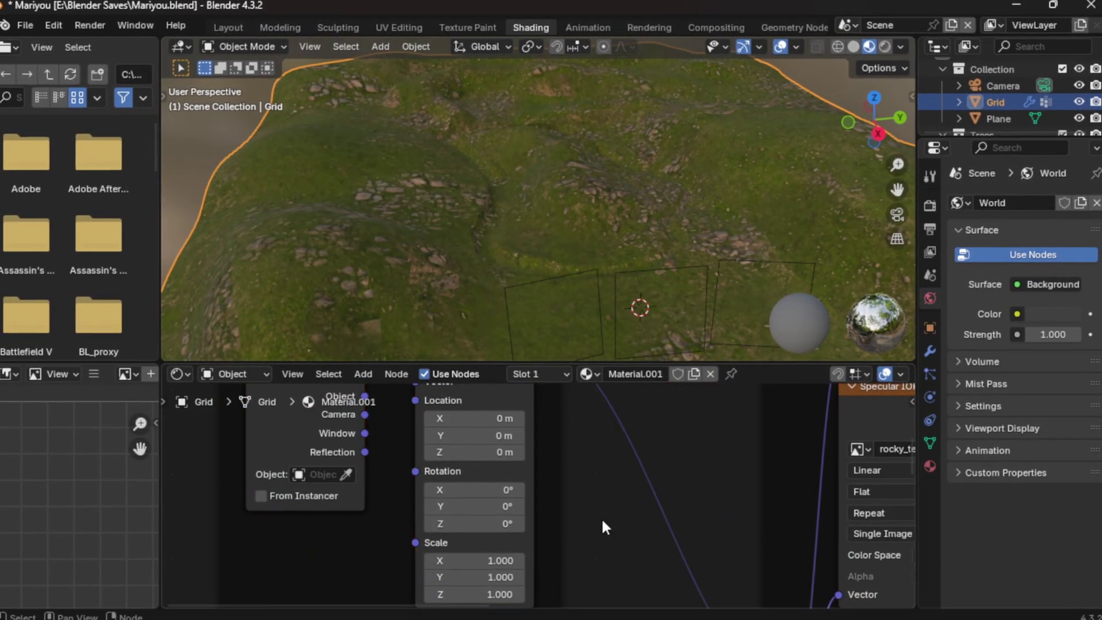
scroll(640, 499, up, 4)
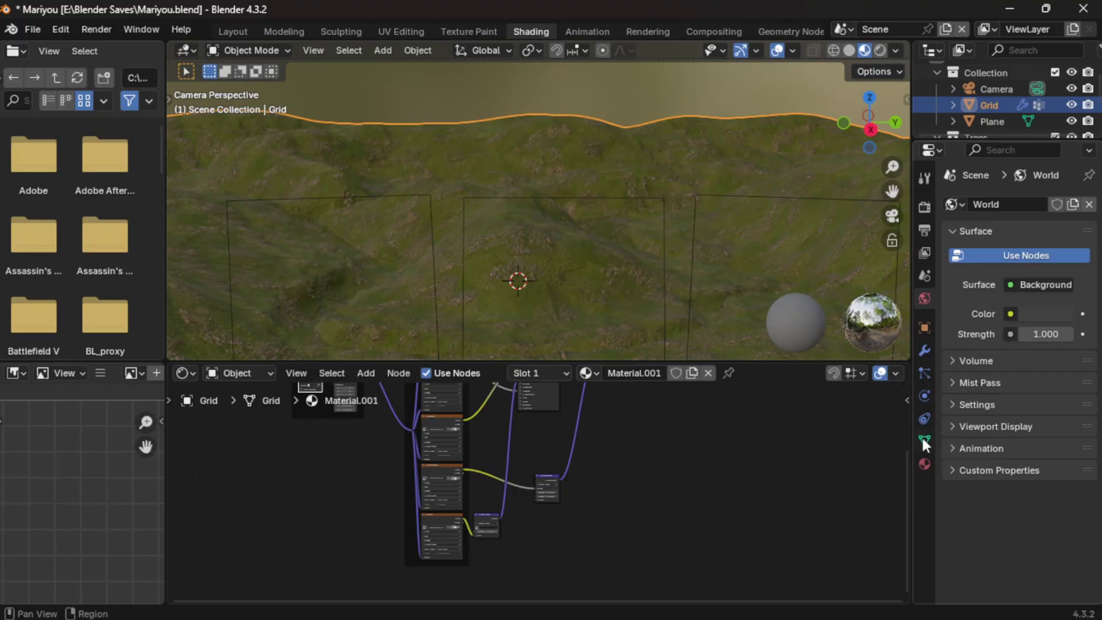
Turn on viewport display of the terrain grid's tree particle system.
click(925, 373)
click(1042, 208)
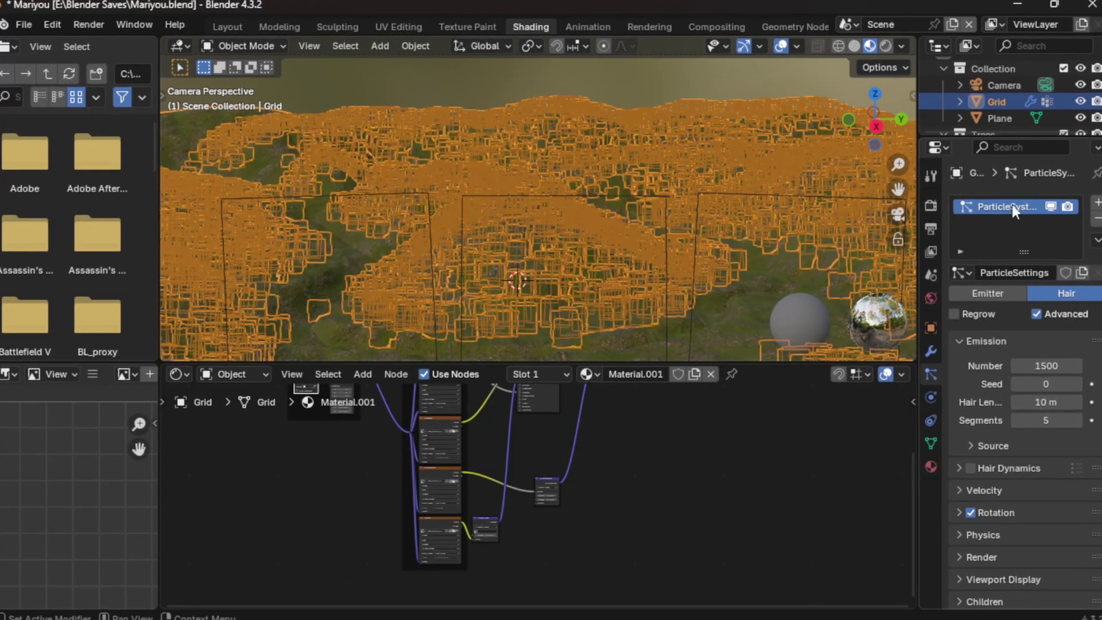
click(470, 77)
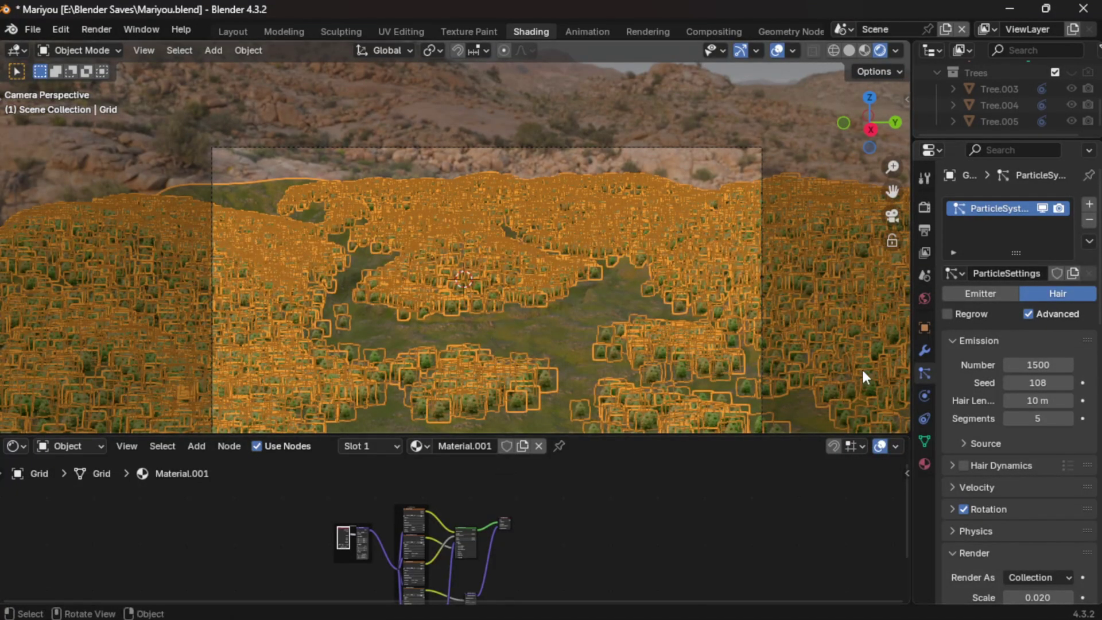
click(924, 441)
scroll(991, 466, down, 2)
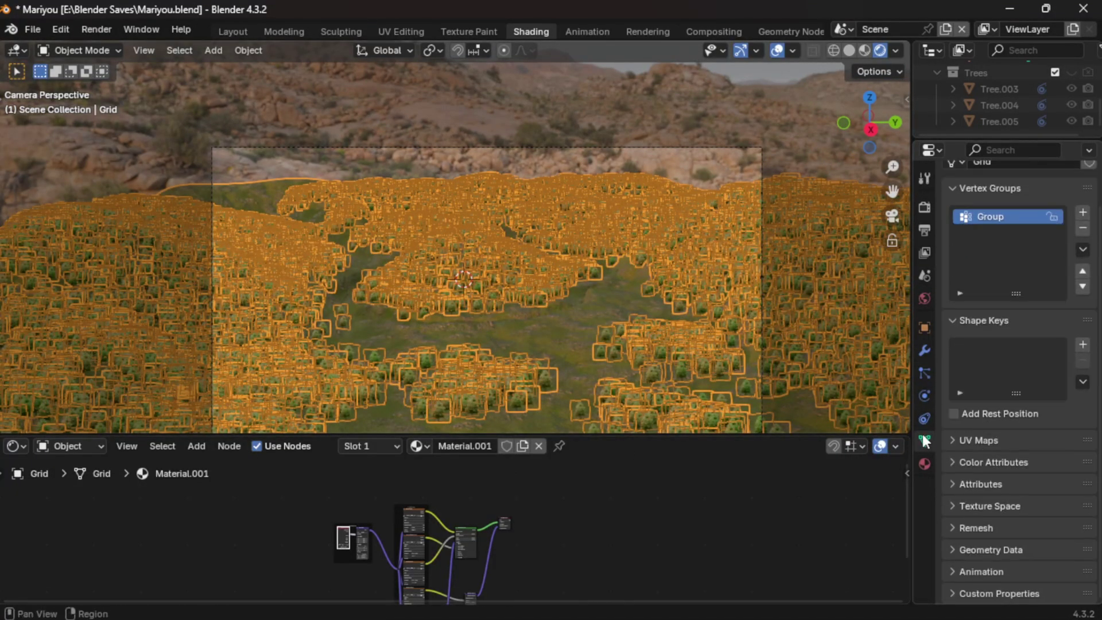
click(925, 327)
scroll(1009, 459, down, 5)
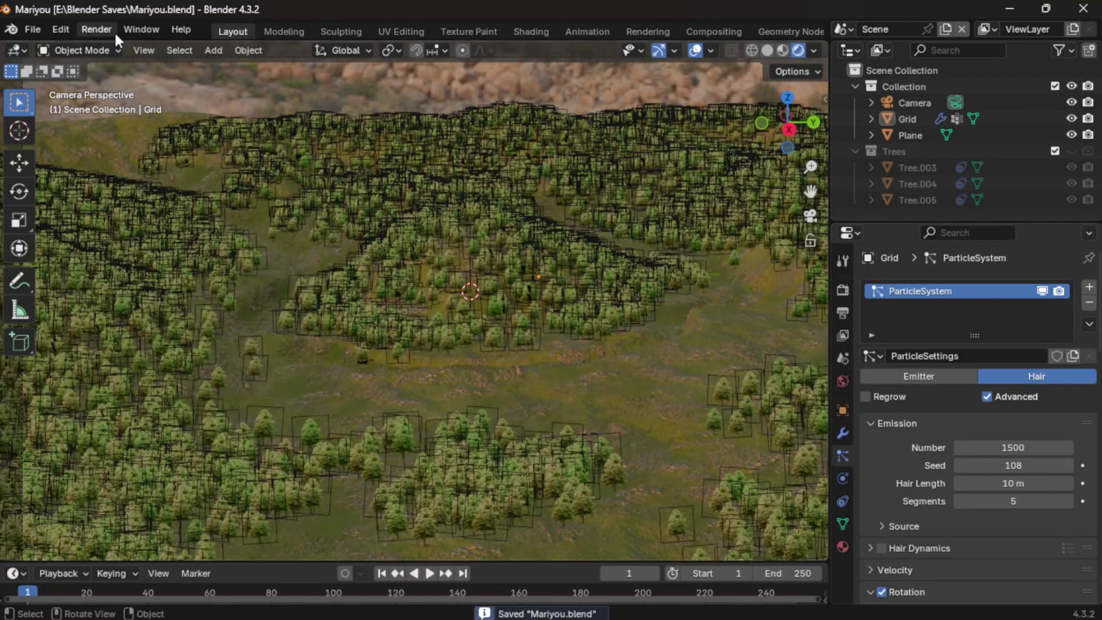
Set the render engine to Cycles and the device to GPU Compute.
click(1025, 287)
click(1011, 336)
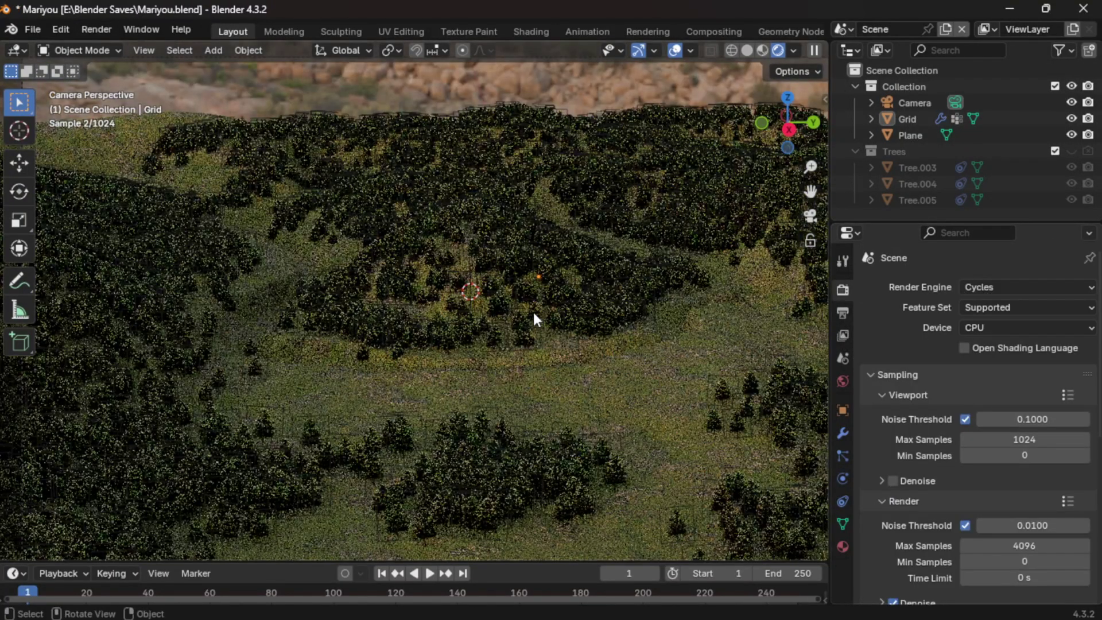
click(1028, 328)
click(1028, 342)
Set the maximum samples to 512 for the viewport and 1024 for the final render.
click(1025, 547)
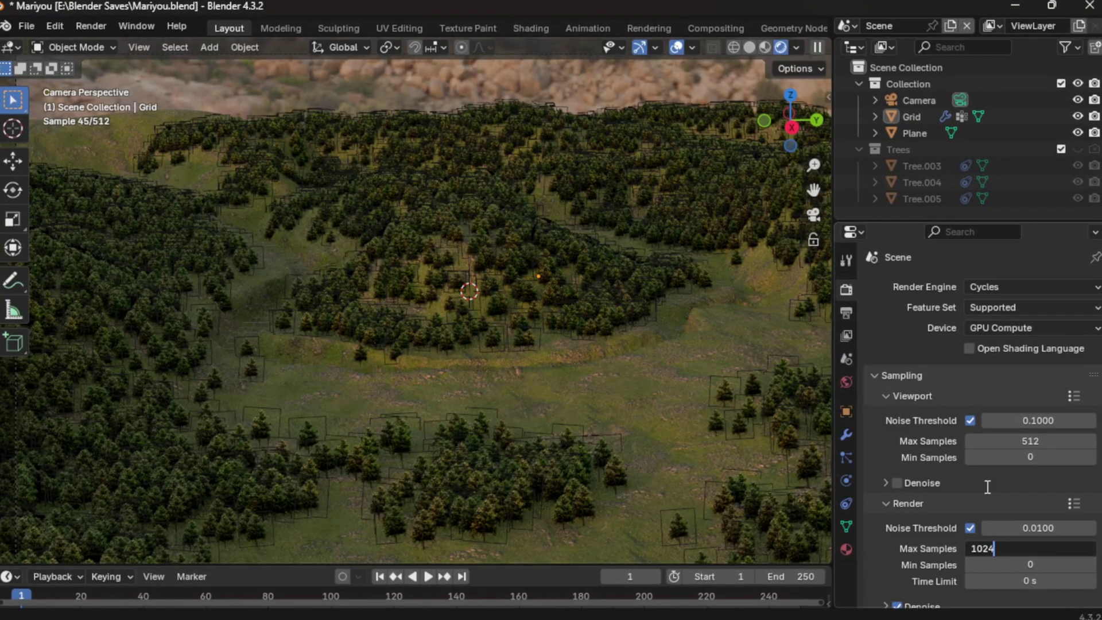
text(1024)
key(Return)
scroll(988, 487, down, 3)
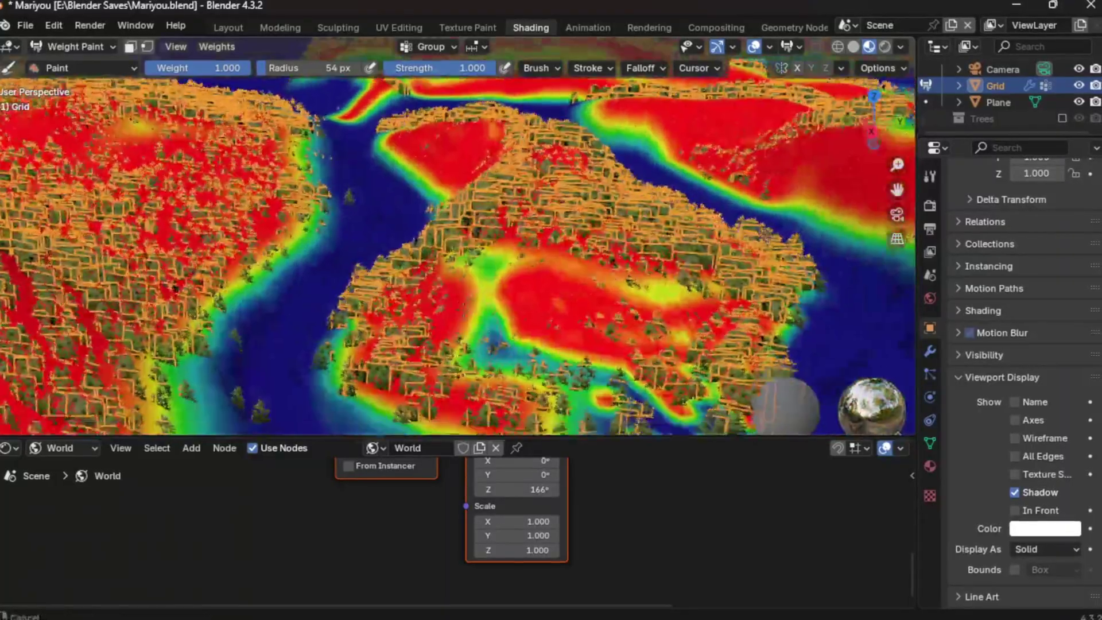
scroll(499, 234, up, 5)
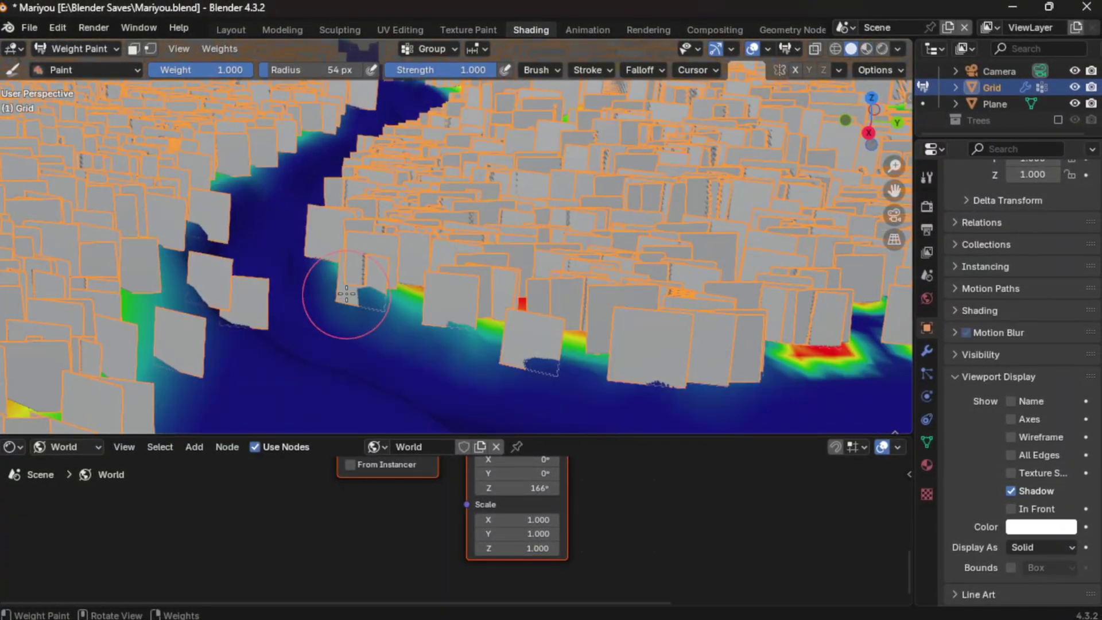
middle_drag(346, 294, 386, 328)
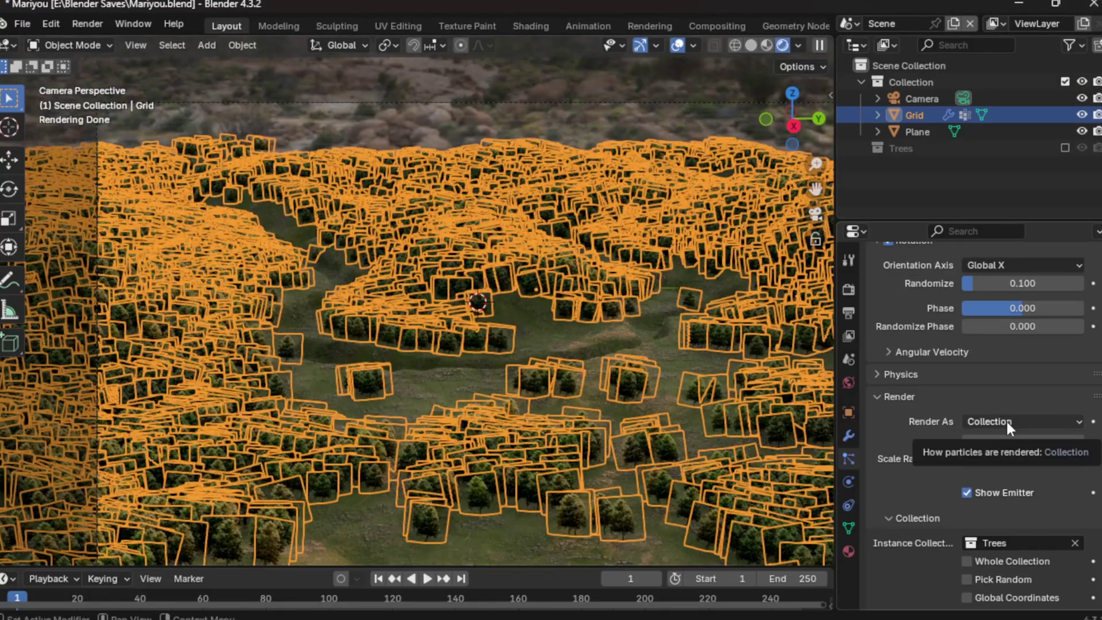
Turn off Object Rotation for the Trees collection instances in the terrain's particle system.
scroll(1021, 495, down, 3)
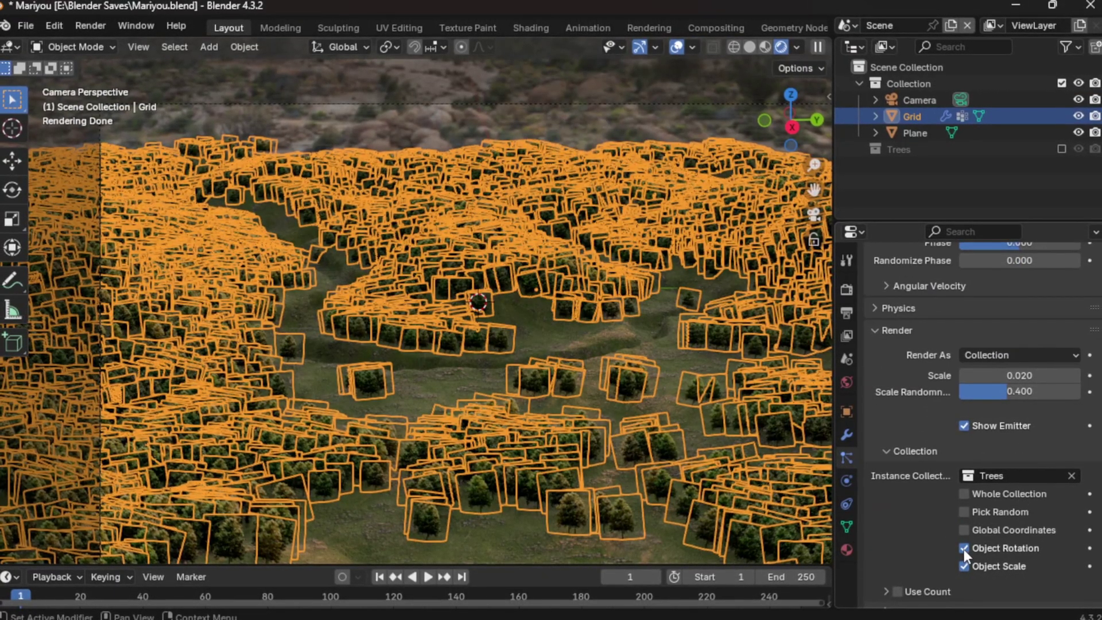
click(966, 566)
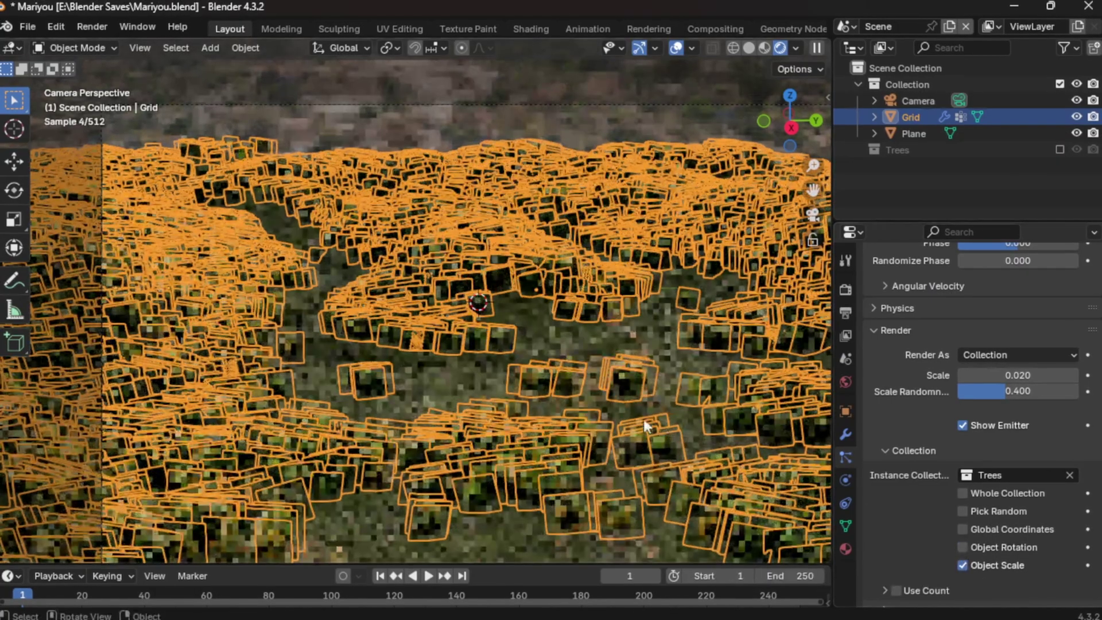
click(404, 142)
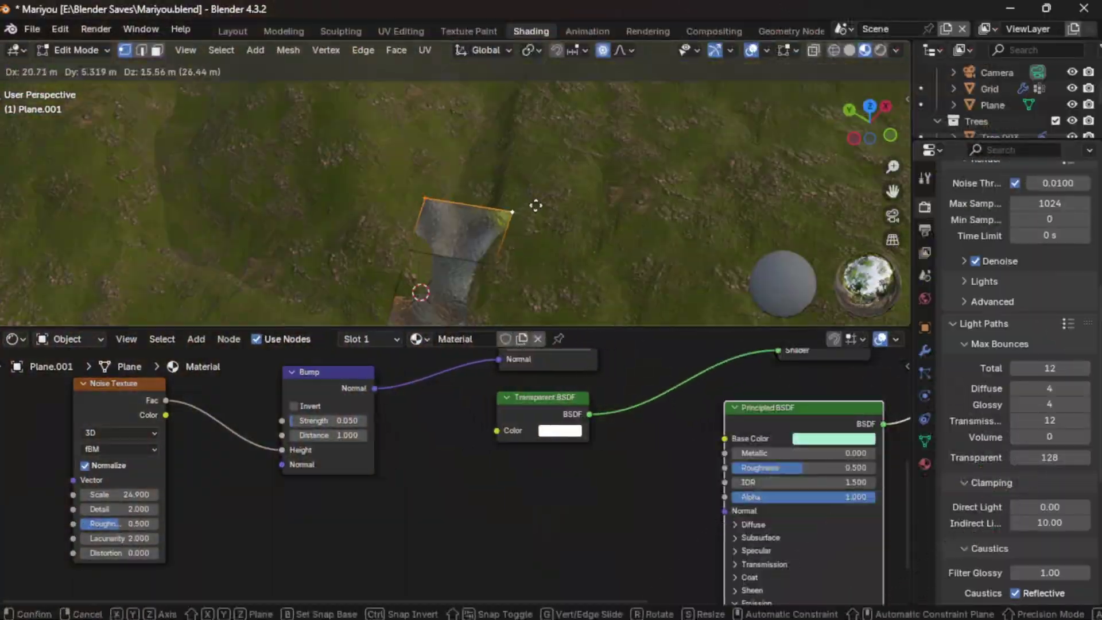
Extrude the river plane's end edge about 31 m along local Y and rotate it about Z to follow the channel.
click(536, 206)
key(g)
key(y)
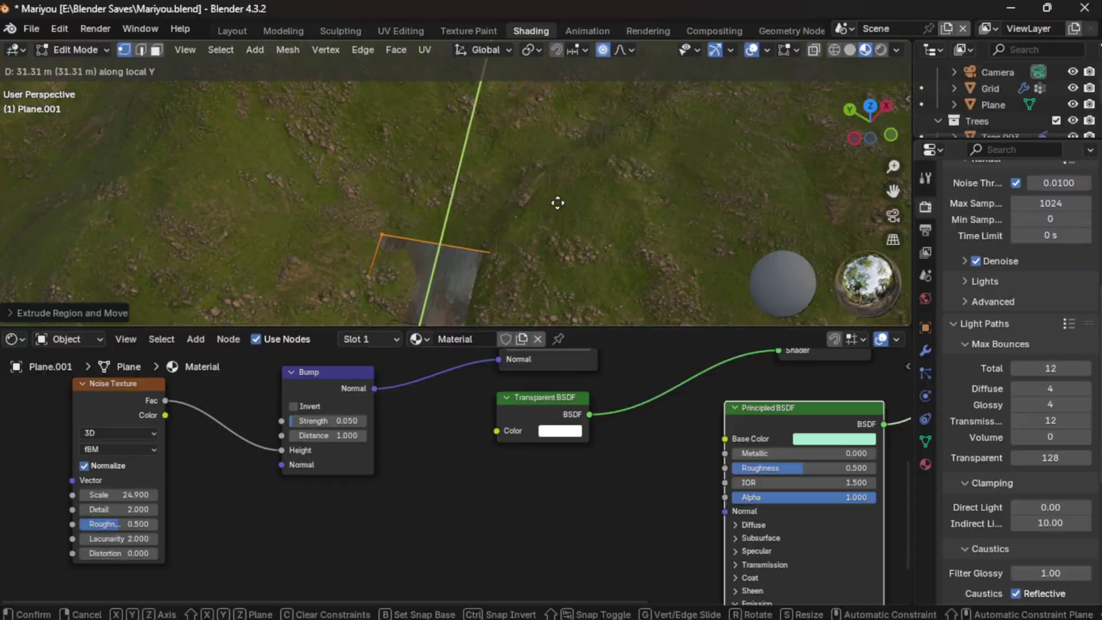
key(r)
key(z)
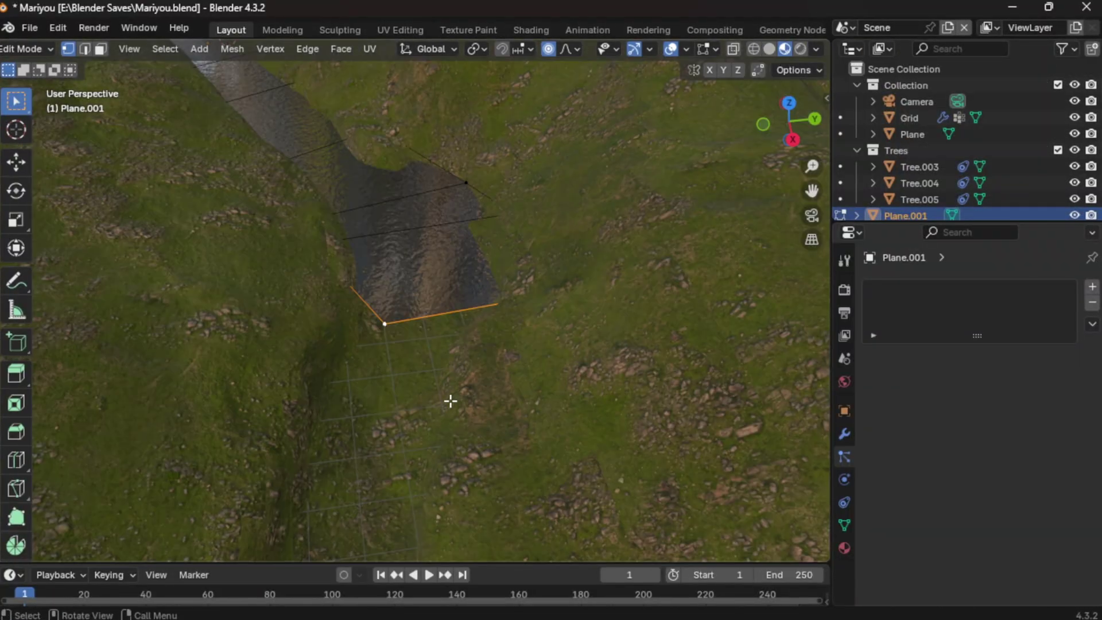
Move the river plane's end edges along the channel with proportional editing, by about -19 m and about 25 m along Y.
key(g)
key(x)
key(x)
click(586, 389)
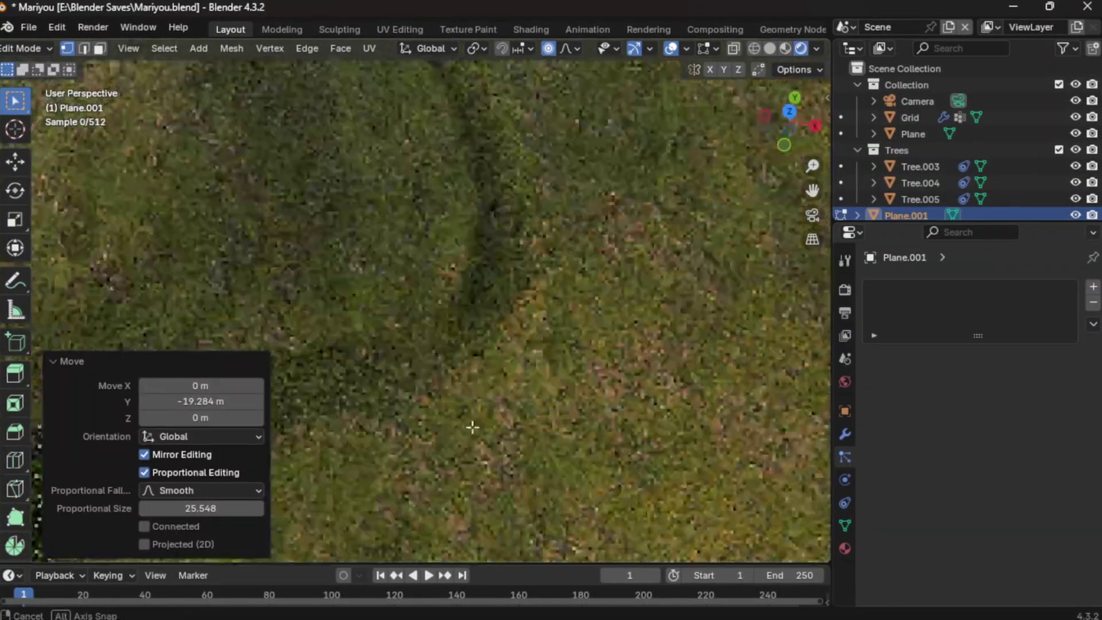
scroll(454, 343, down, 4)
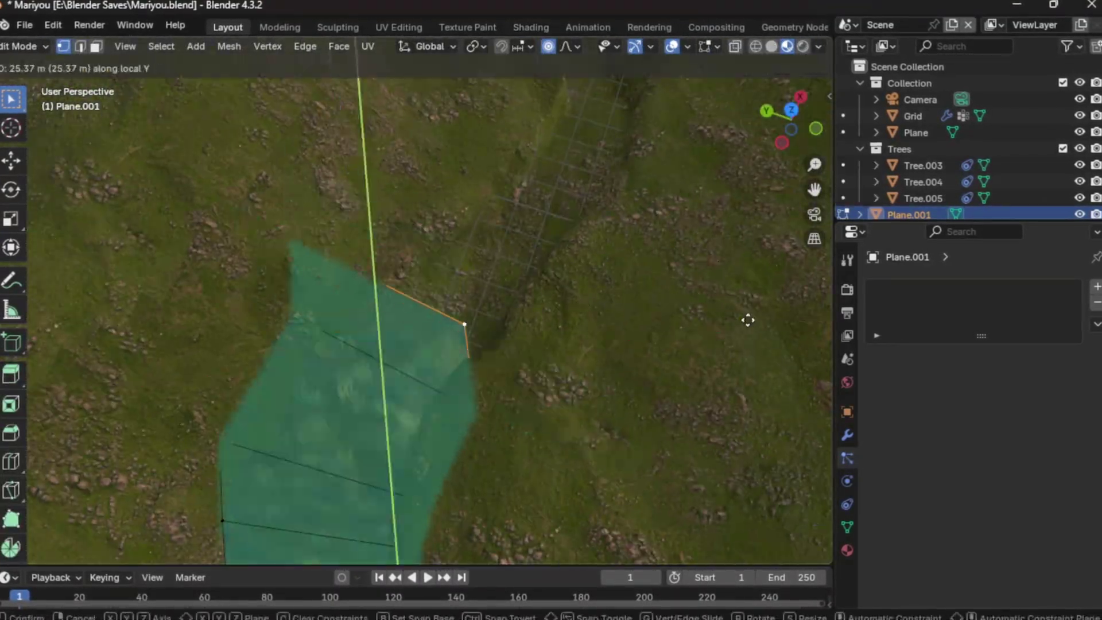
click(561, 278)
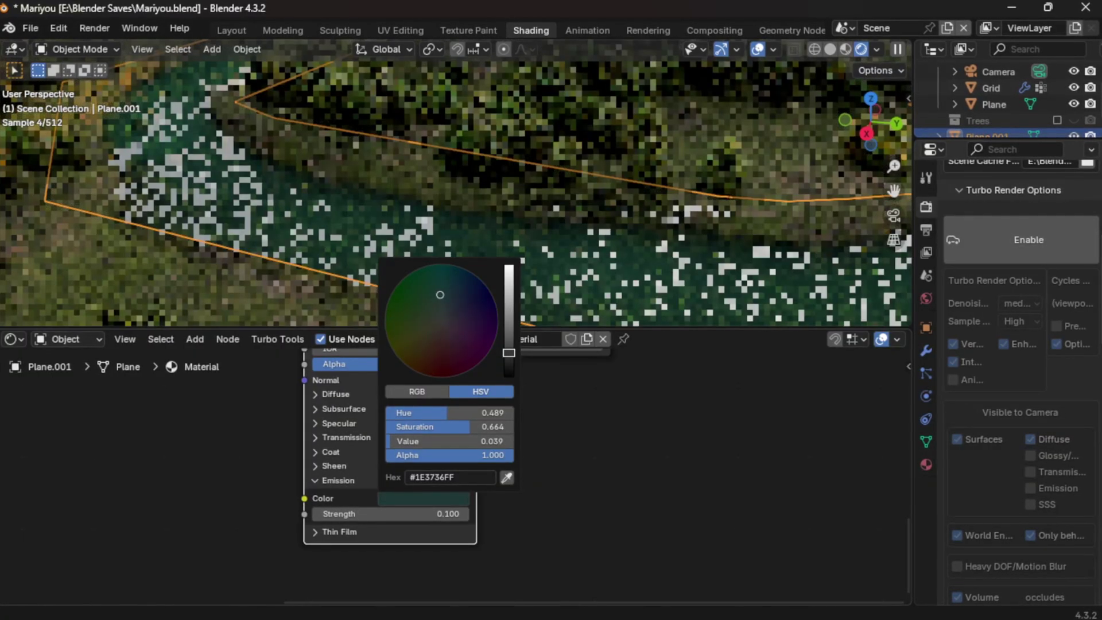
Change the river material's Volume Absorption colour to a darker muted green and view the scene through the camera.
click(556, 435)
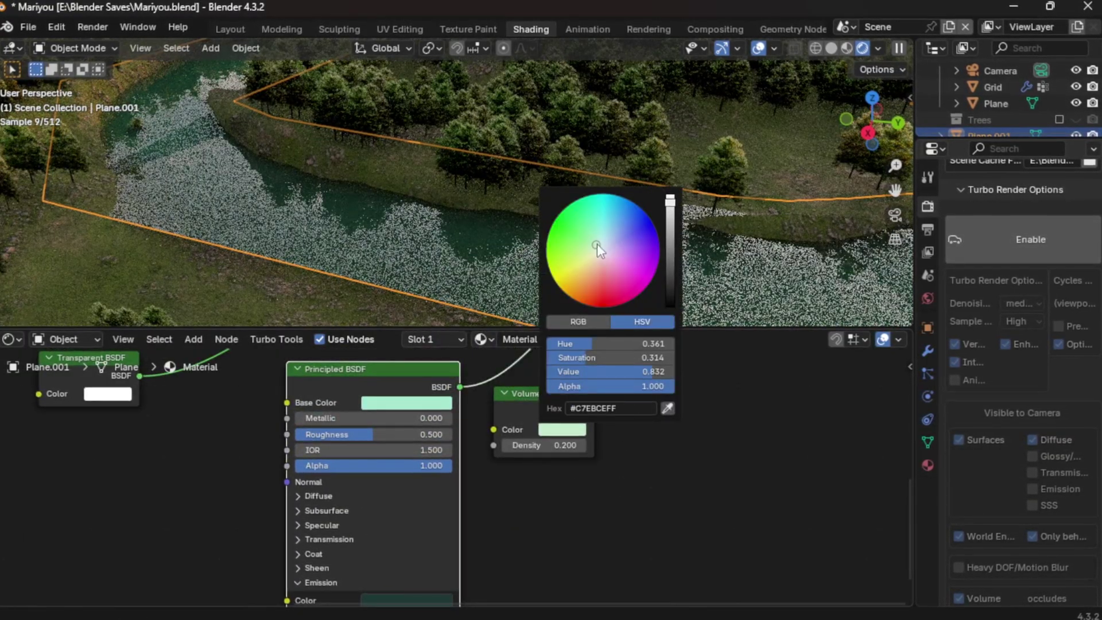
mouse_move(597, 246)
mouse_down()
mouse_move(588, 219)
mouse_move(590, 243)
mouse_up()
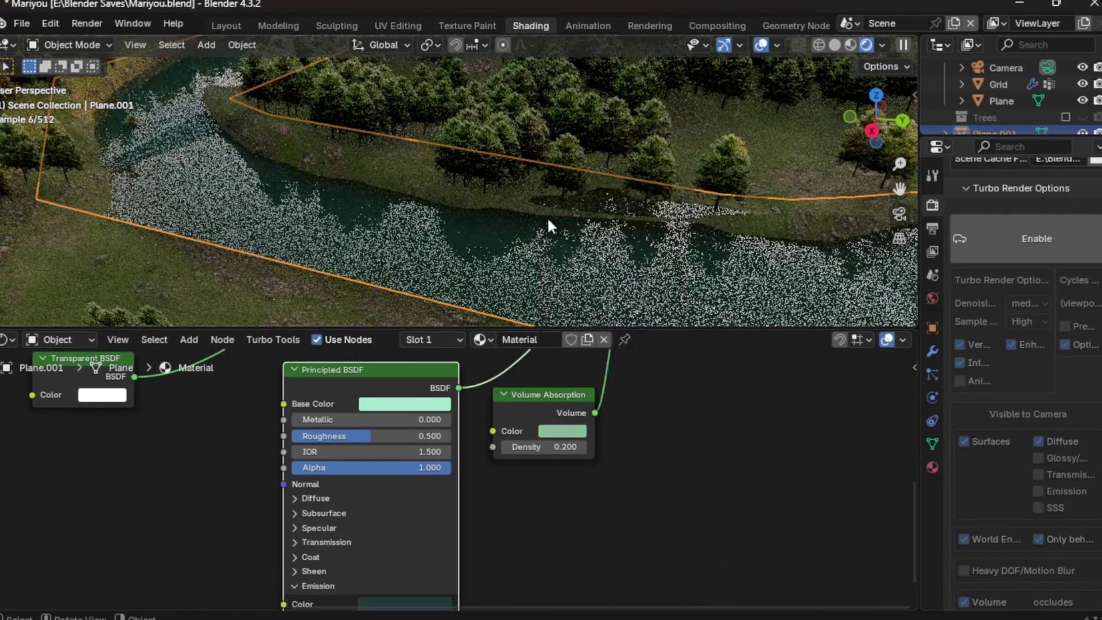
scroll(546, 216, down, 5)
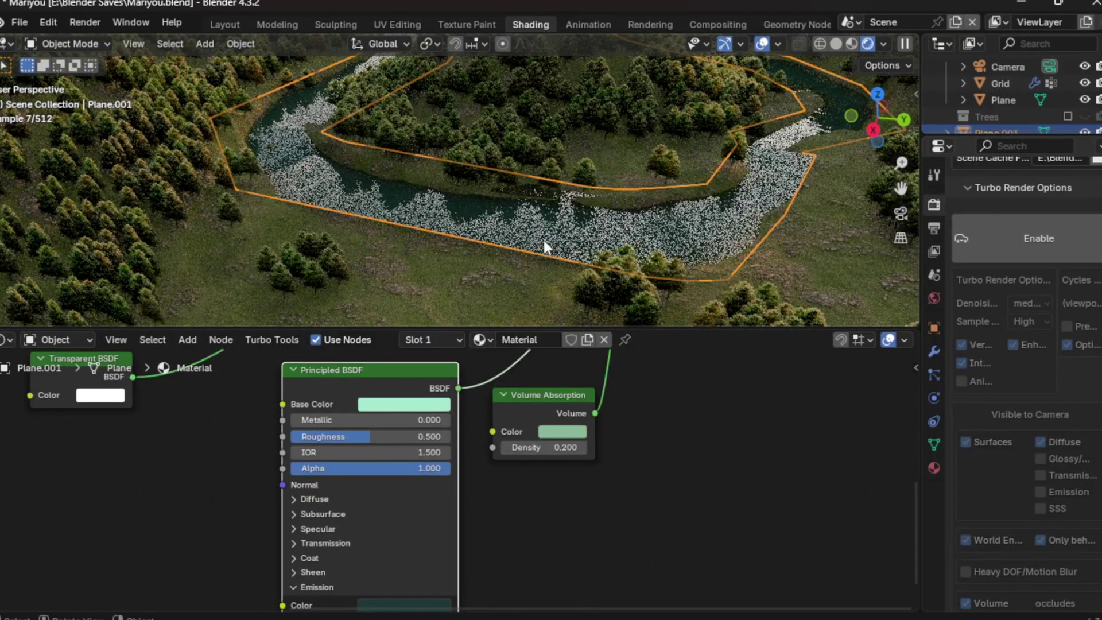
key(KP_0)
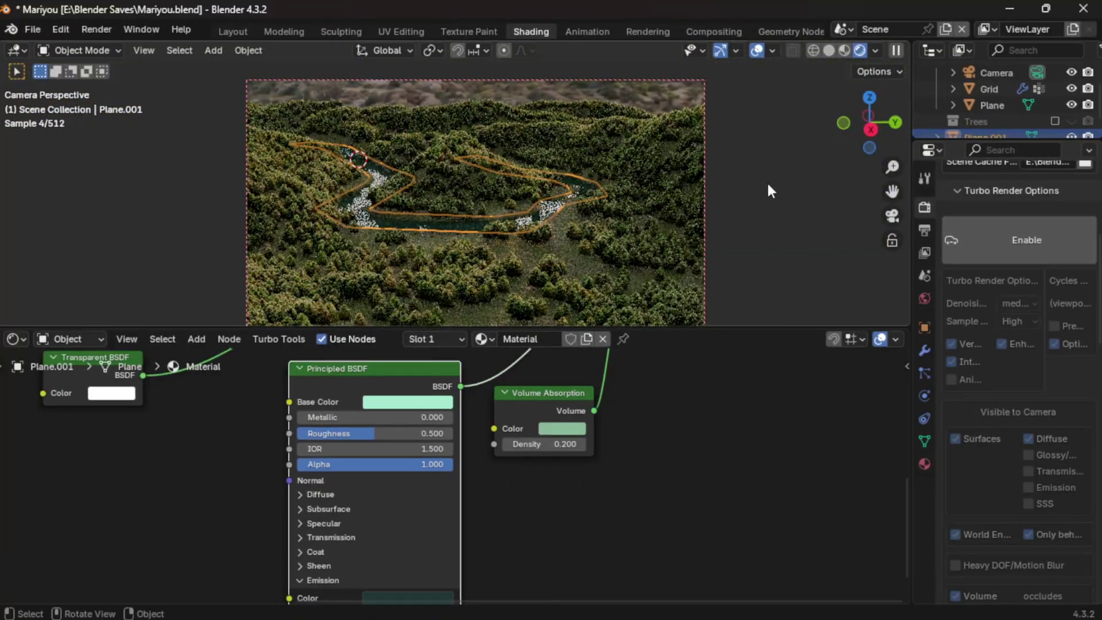
click(610, 70)
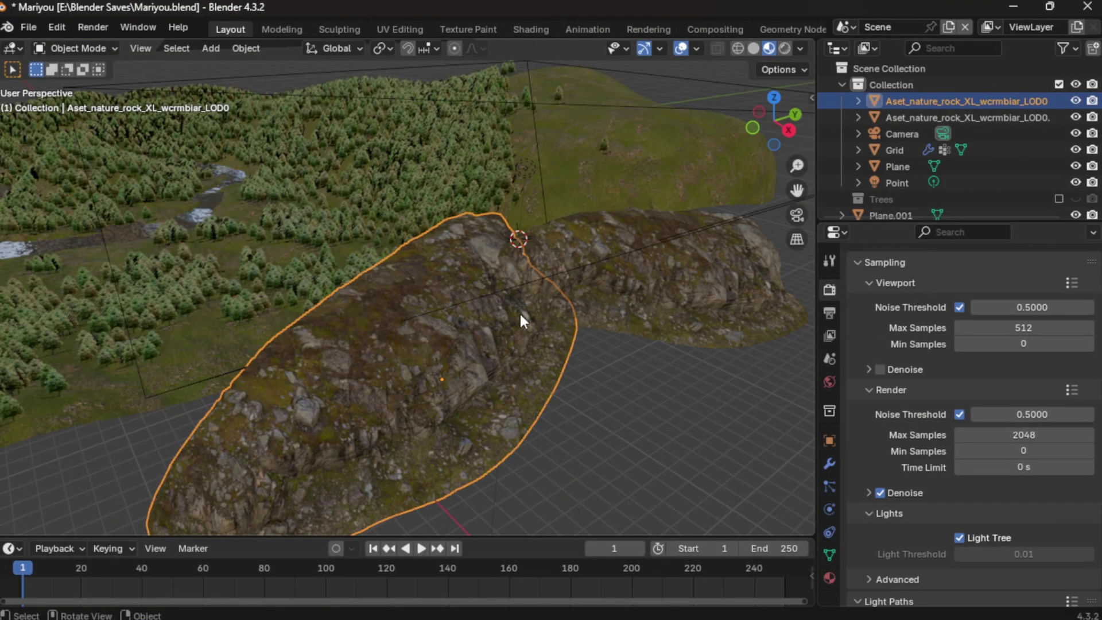
key(r)
key(y)
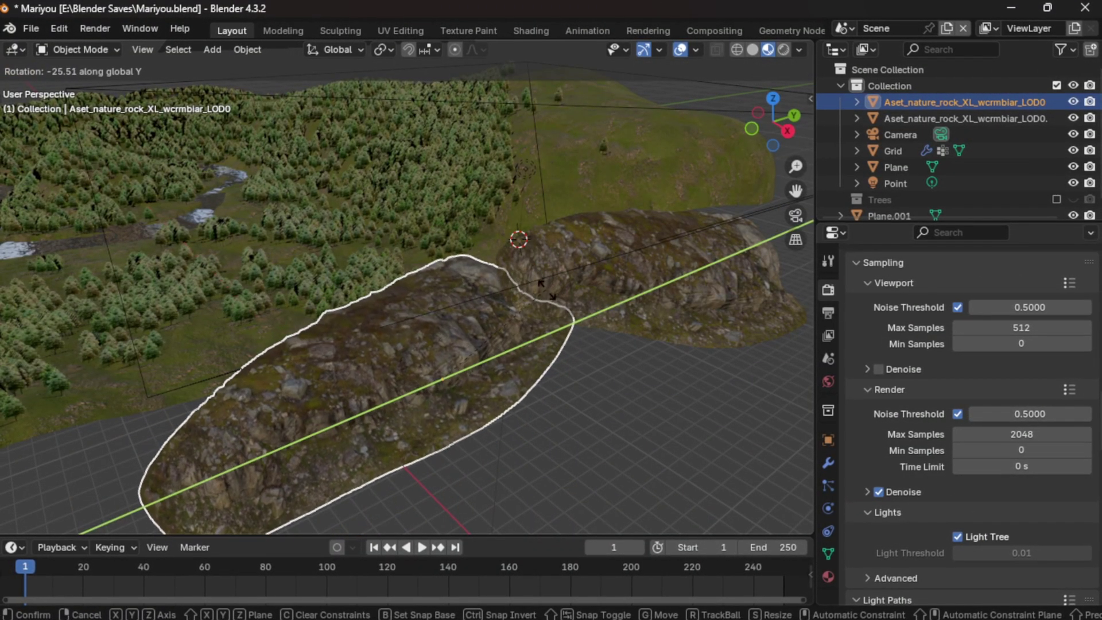
key(Escape)
click(601, 276)
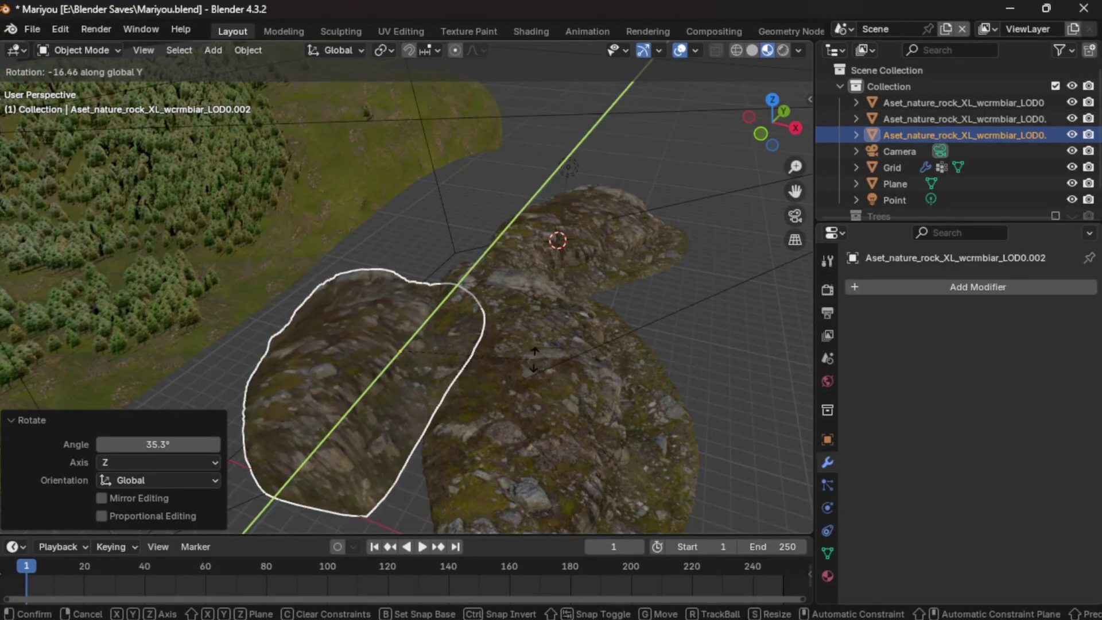
Tilt the third rock piece about the global Y and X axes and raise it about 3.5 m along Z.
click(513, 348)
middle_drag(513, 347, 460, 349)
scroll(497, 374, up, 4)
key(r)
key(x)
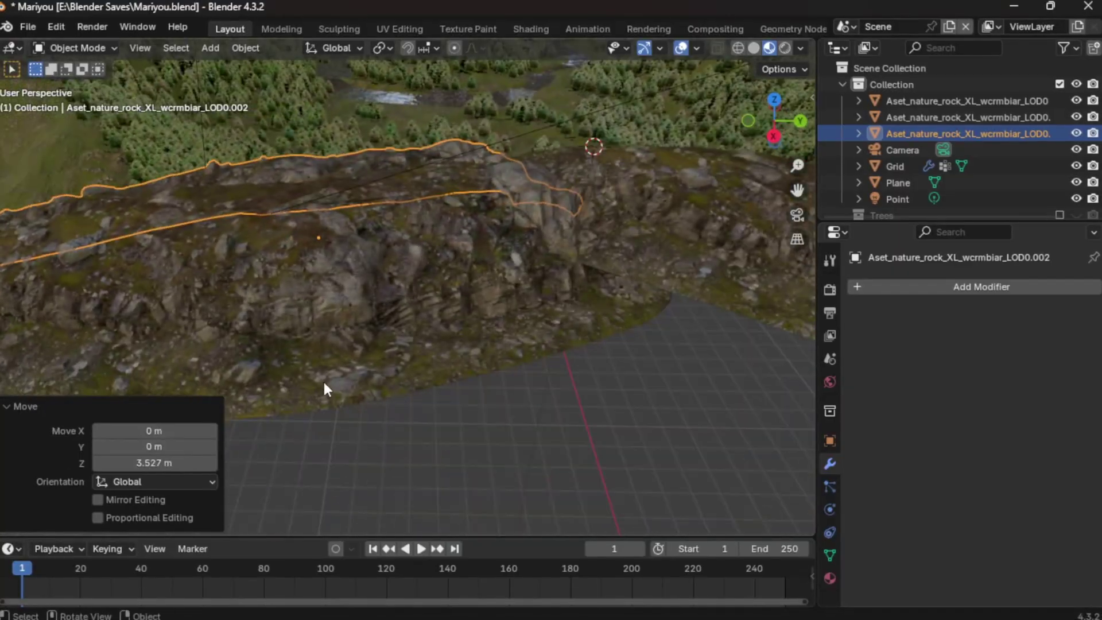
In camera view, scale the three foreground rock pieces together to about 0.7 and move them along global Z.
key(KP_0)
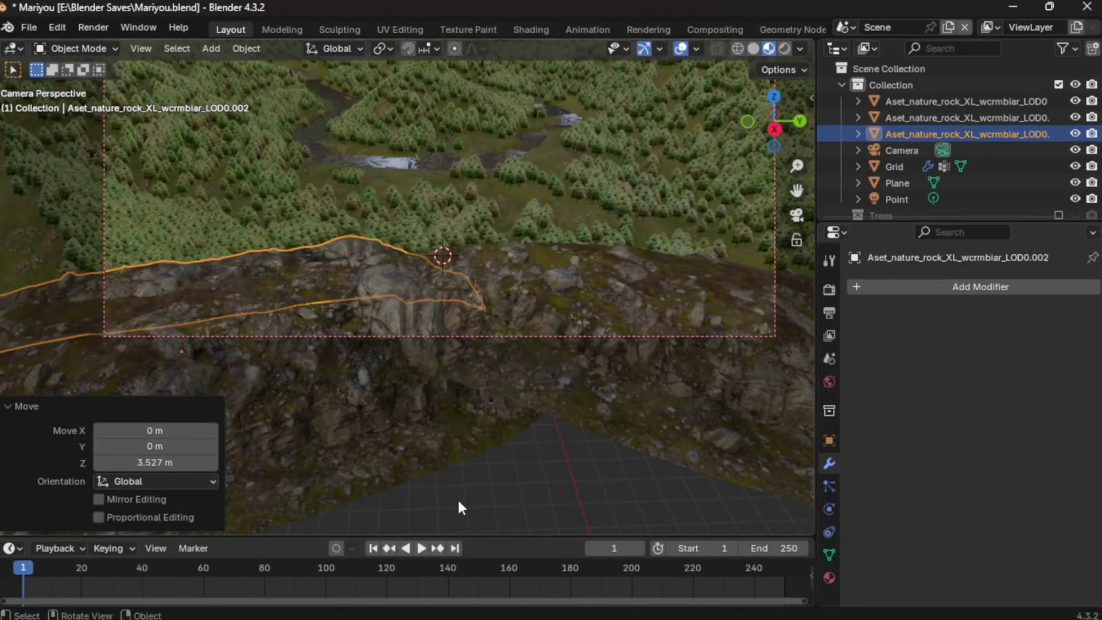
key(alt+a)
scroll(332, 305, up, 2)
shift+middle_drag(332, 305, 288, 339)
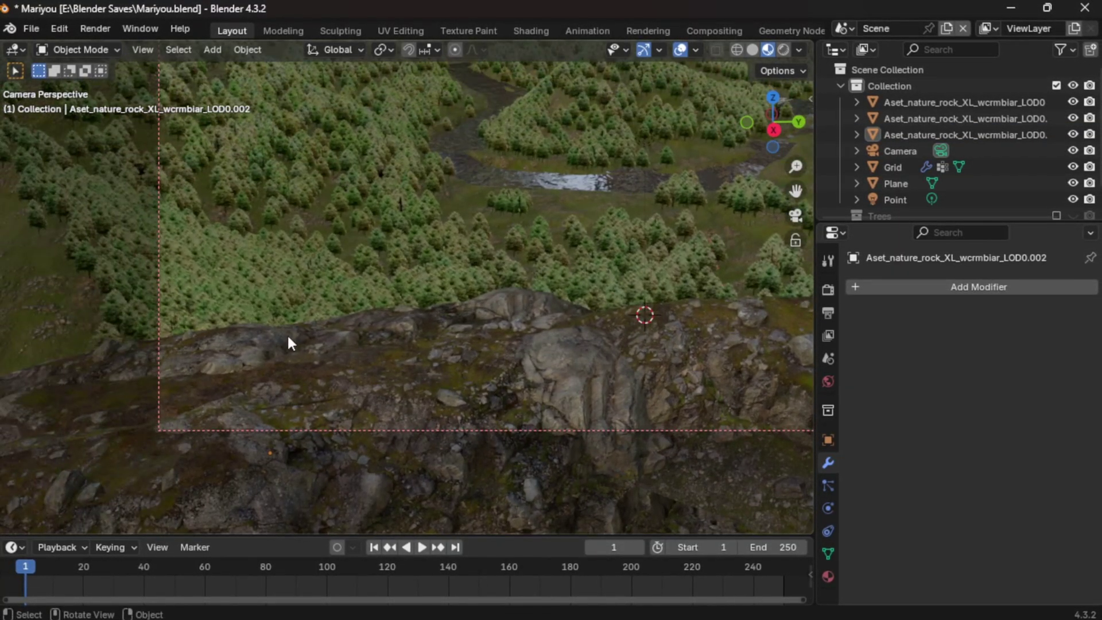
scroll(576, 365, down, 1)
shift+middle_drag(577, 372, 185, 322)
click(556, 307)
key(s)
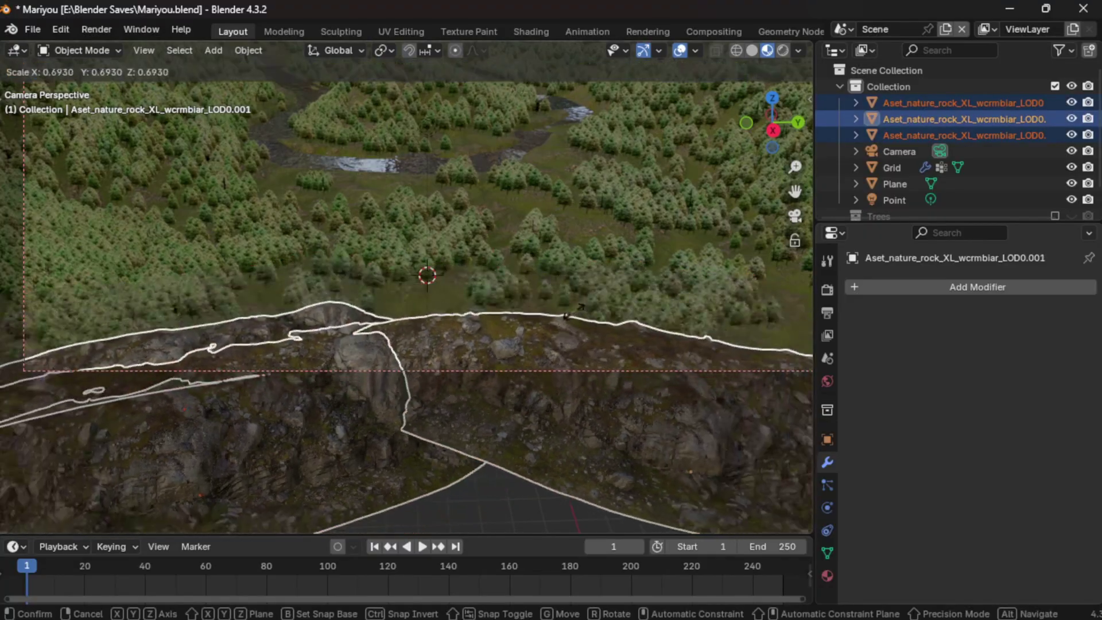
click(540, 312)
key(g)
key(z)
key(Return)
Raise all three foreground rock pieces about 4.4 m along global Z and check them in the camera frame.
scroll(389, 303, down, 2)
click(390, 302)
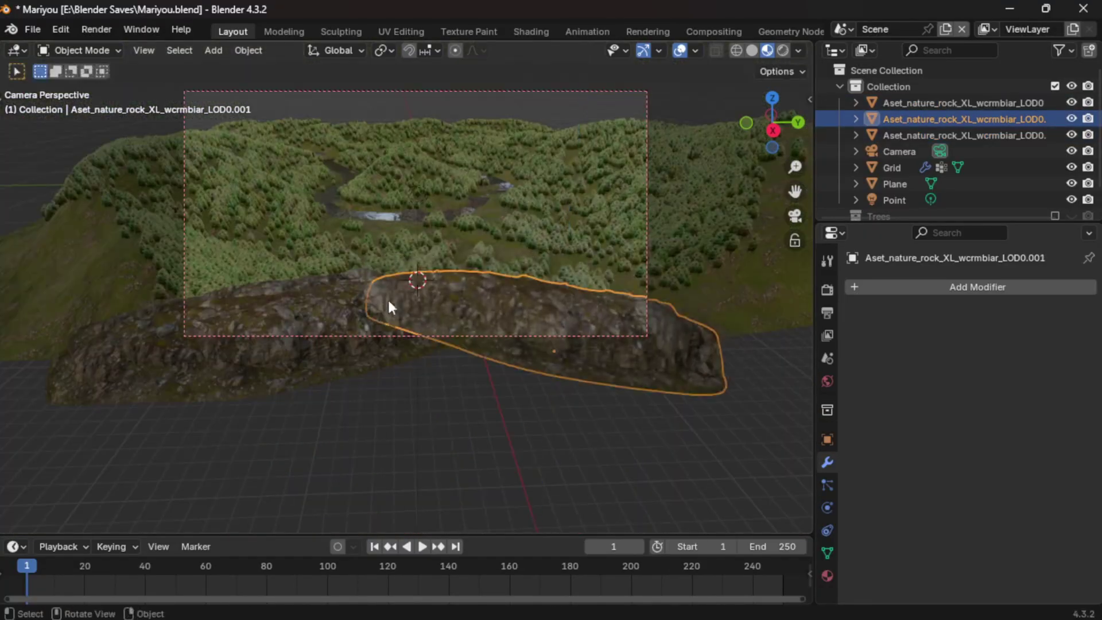
shift+click(335, 275)
key(g)
key(z)
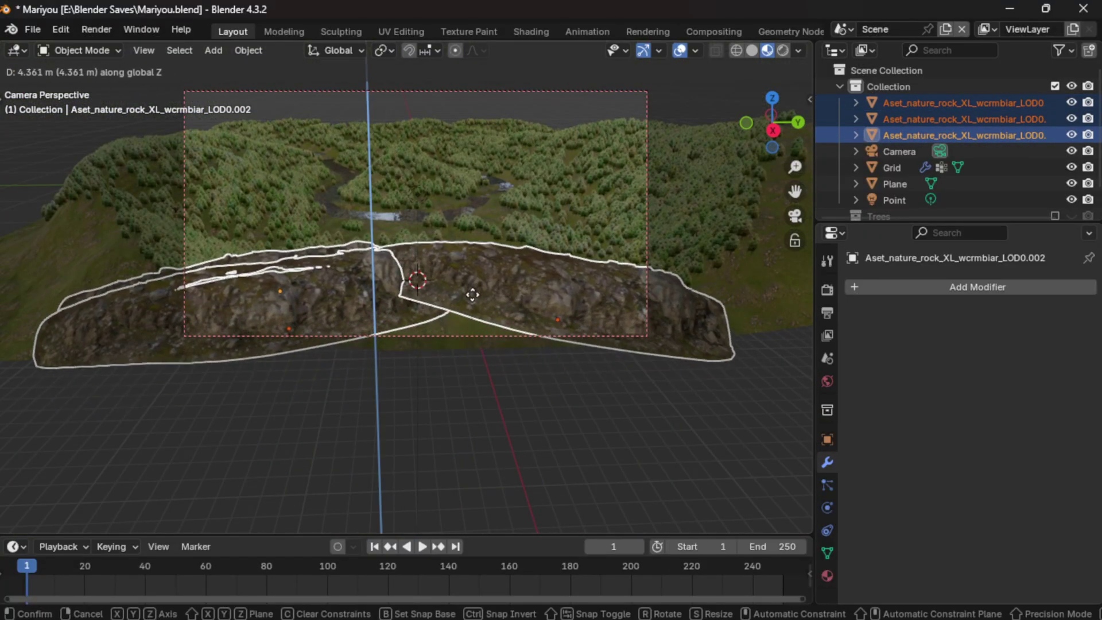
key(Return)
scroll(391, 278, up, 2)
scroll(391, 278, up, 3)
click(535, 520)
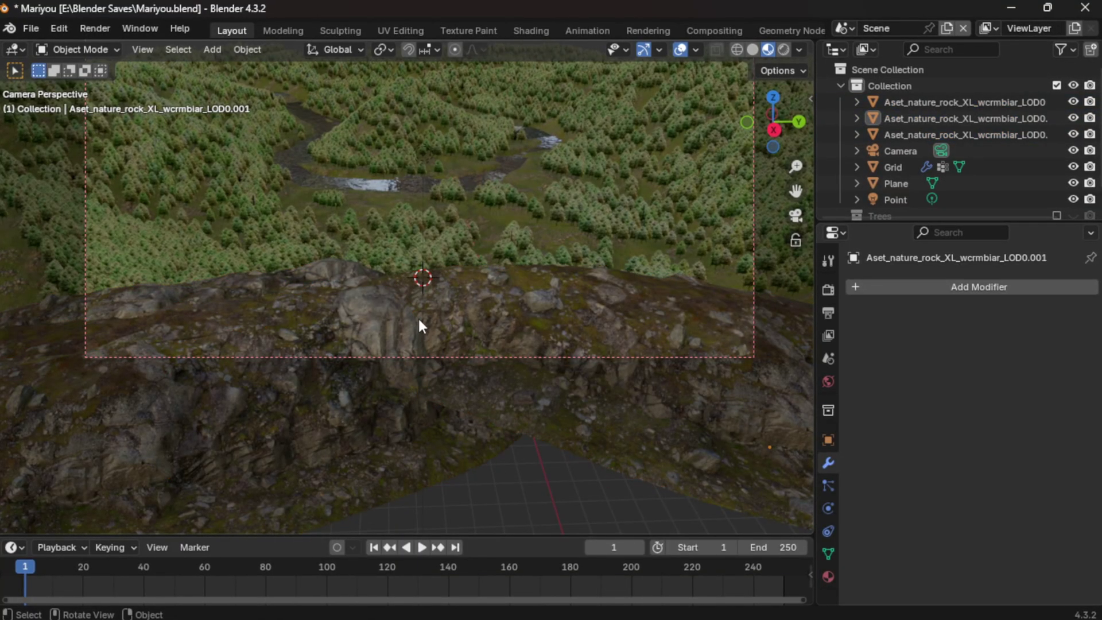
scroll(418, 316, up, 2)
scroll(418, 316, up, 2)
scroll(470, 287, down, 2)
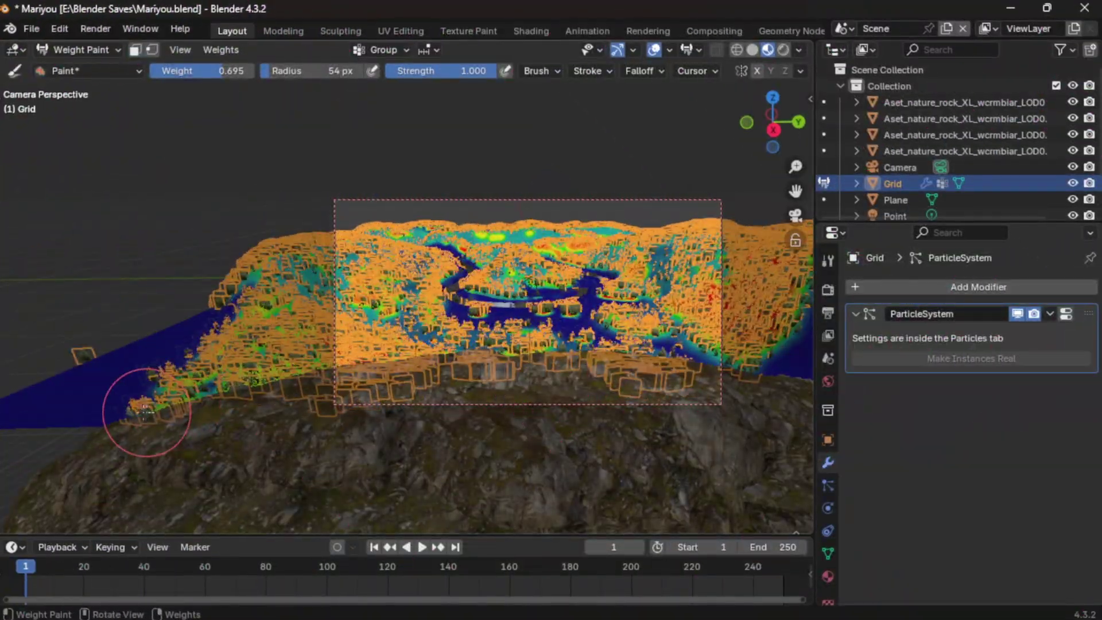
Weight paint more tree density at weight 0.695 along the terrain's near edges behind the rocks, and leave Weight Paint mode.
mouse_move(172, 355)
mouse_down()
mouse_move(184, 310)
mouse_move(260, 285)
mouse_up()
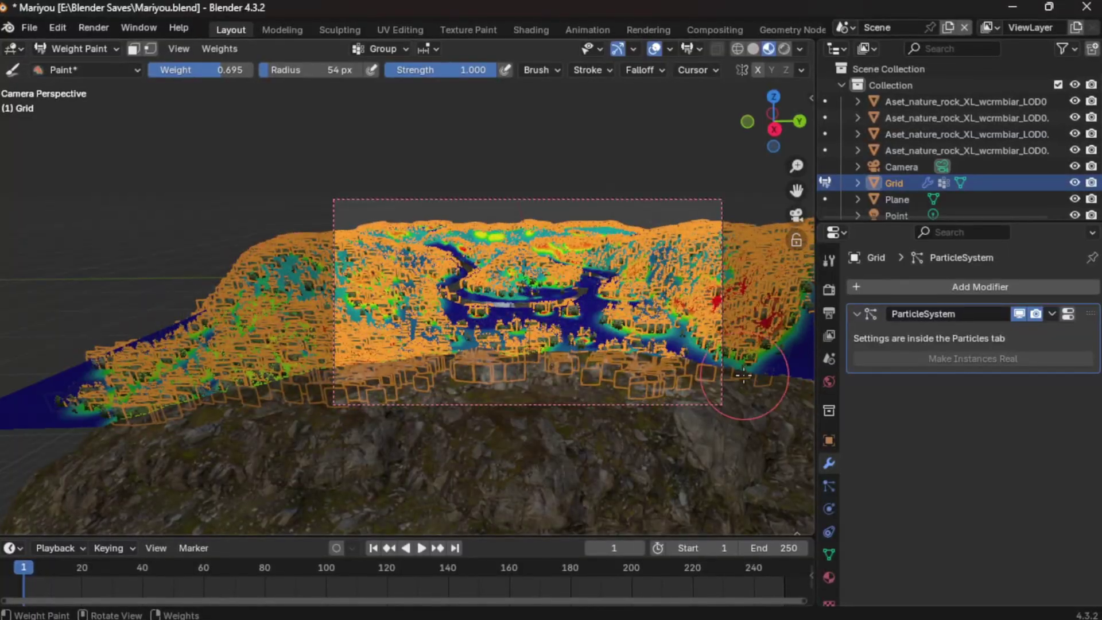
shift+middle_drag(744, 376, 632, 356)
mouse_move(632, 356)
mouse_down()
mouse_move(615, 372)
mouse_move(625, 338)
mouse_move(605, 294)
mouse_move(614, 258)
mouse_move(665, 277)
mouse_move(579, 329)
mouse_move(649, 350)
mouse_move(641, 386)
mouse_move(688, 374)
mouse_move(612, 287)
mouse_move(541, 379)
mouse_move(451, 349)
mouse_up()
shift+middle_drag(287, 345, 458, 344)
click(74, 46)
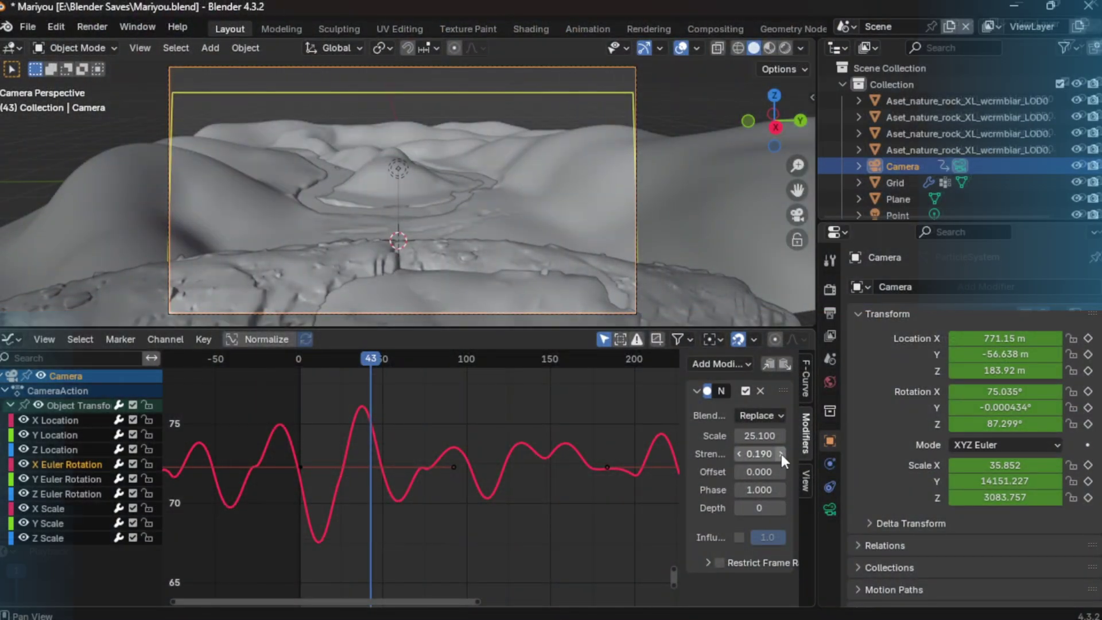
Set the Noise modifier's strength on the camera's X Euler Rotation curve to 0.100 and play the animation.
drag(783, 459, 749, 454)
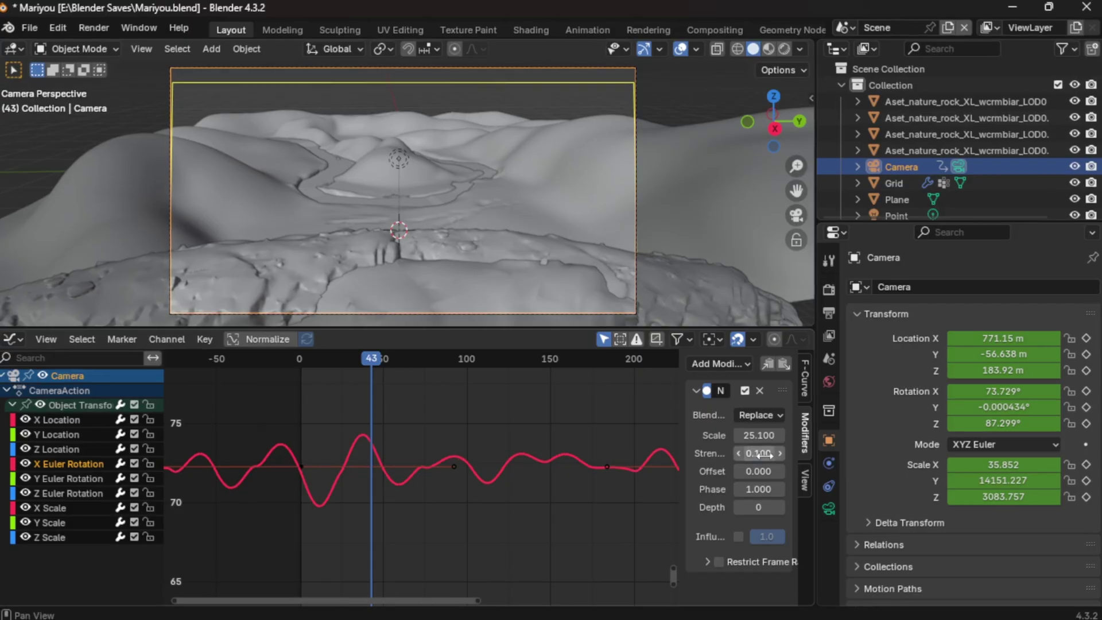
key(space)
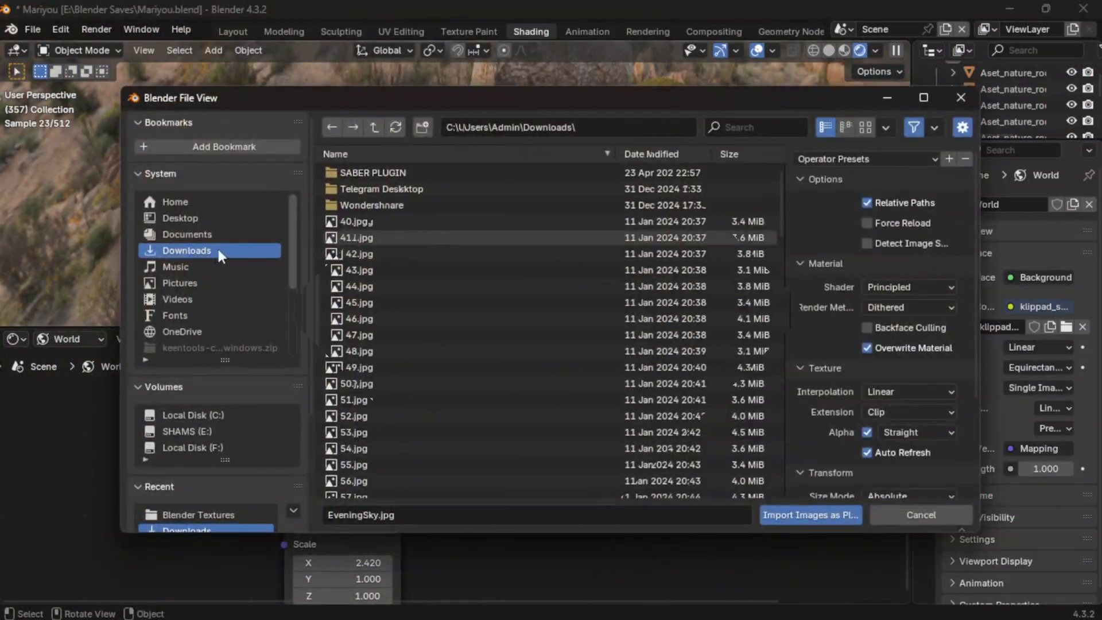
Import EveningSky.jpg from the Downloads folder as an image plane and scale it up behind the terrain.
scroll(413, 336, down, 15)
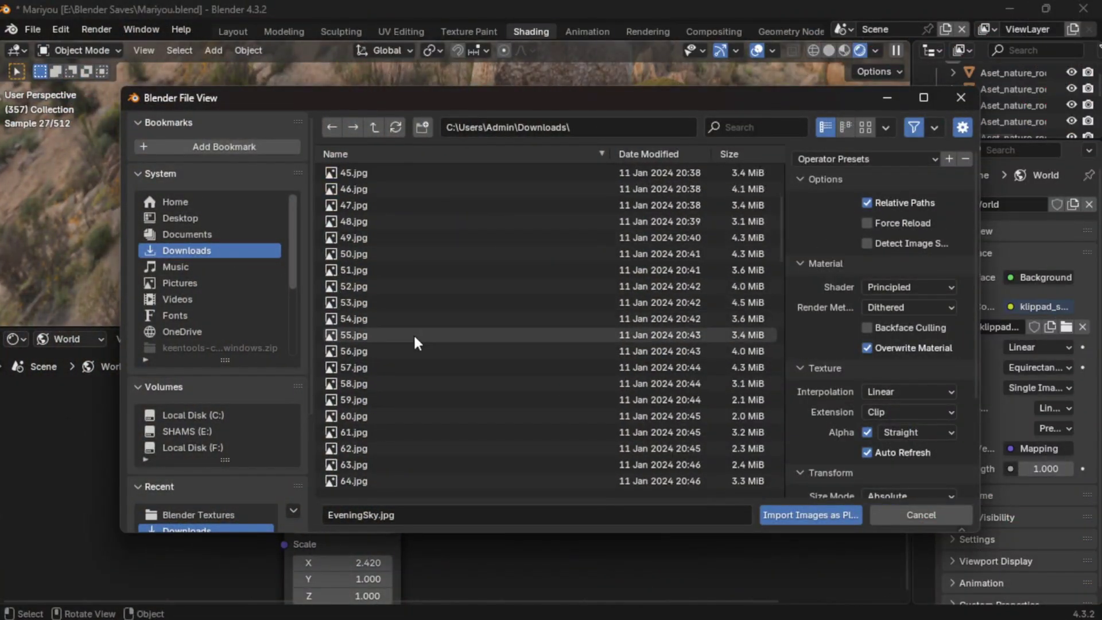
double_click(352, 366)
key(s)
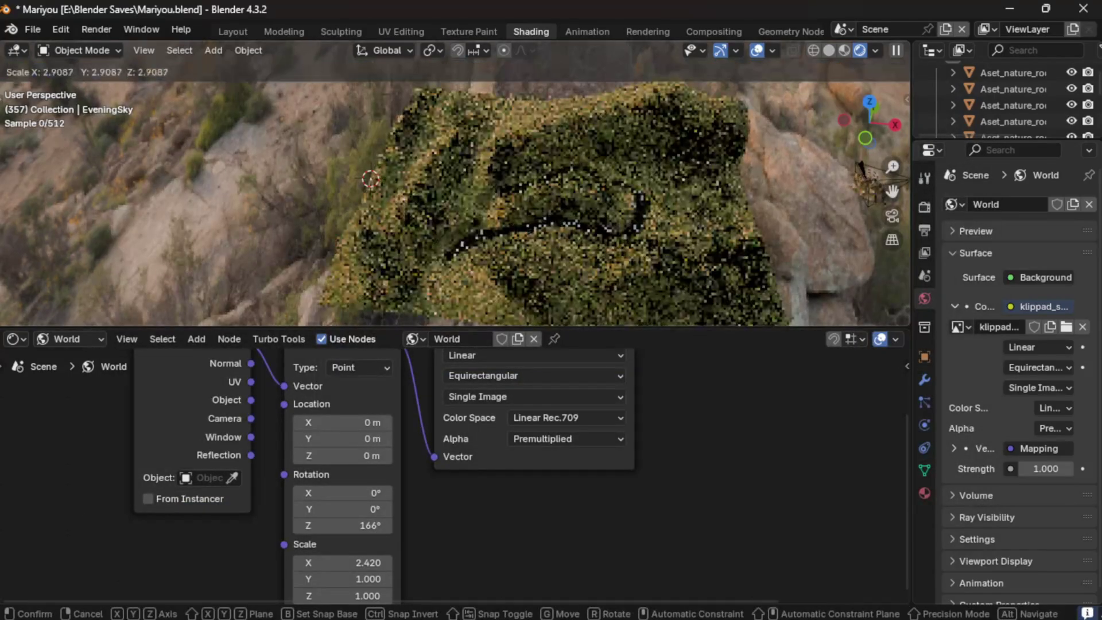
key(Return)
key(s)
key(Return)
Move the sky plane along global Z in camera view and set its material's roughness to 0.
key(KP_0)
key(g)
key(z)
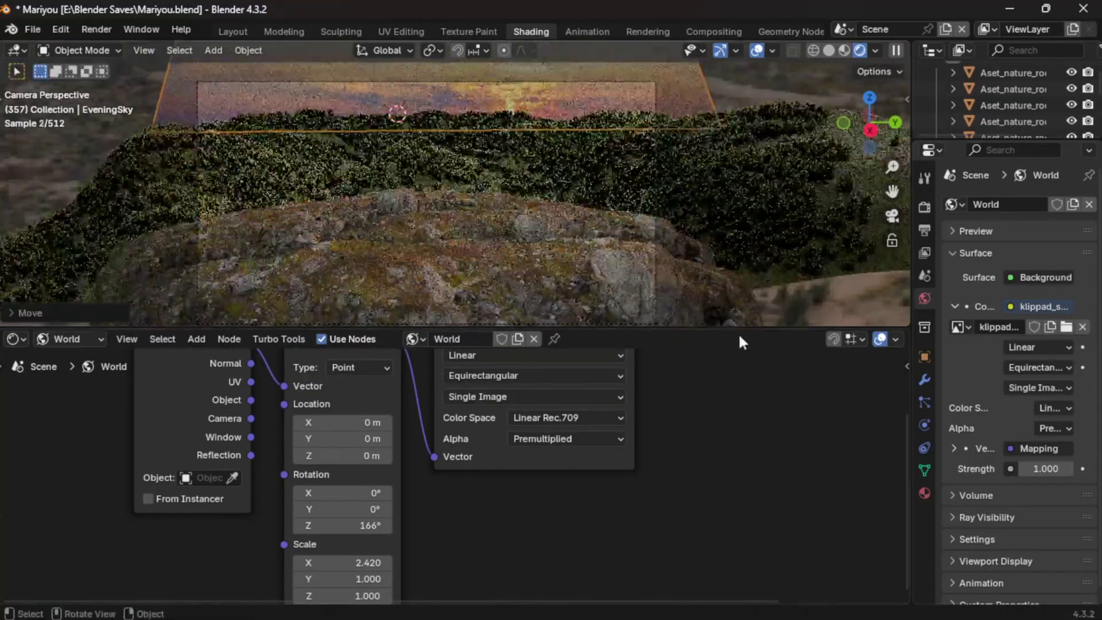
drag(1046, 415, 715, 508)
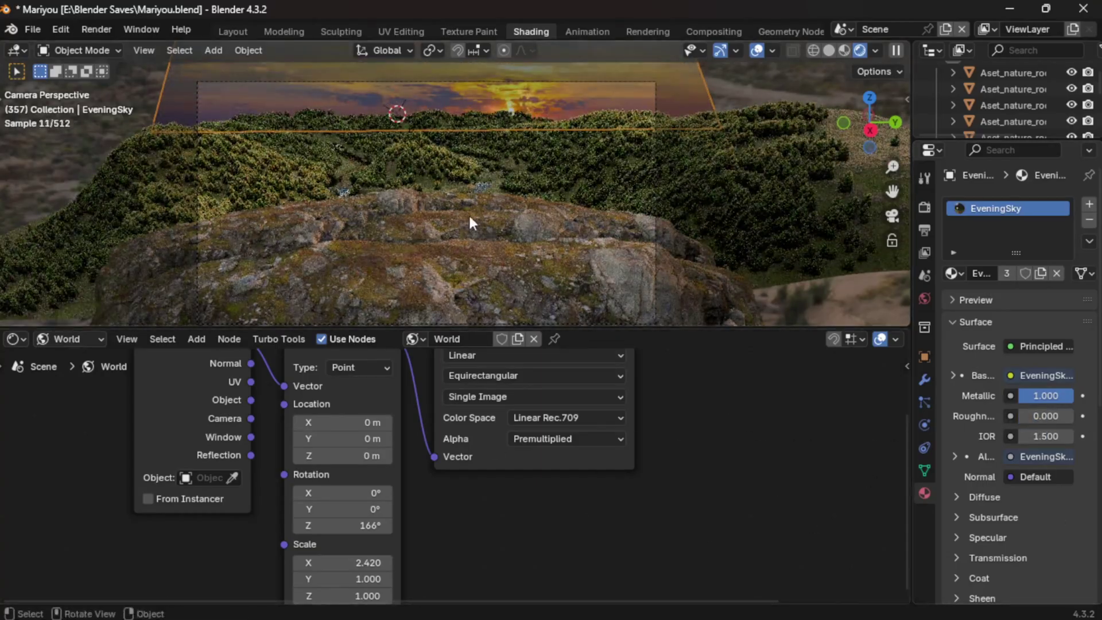
click(924, 207)
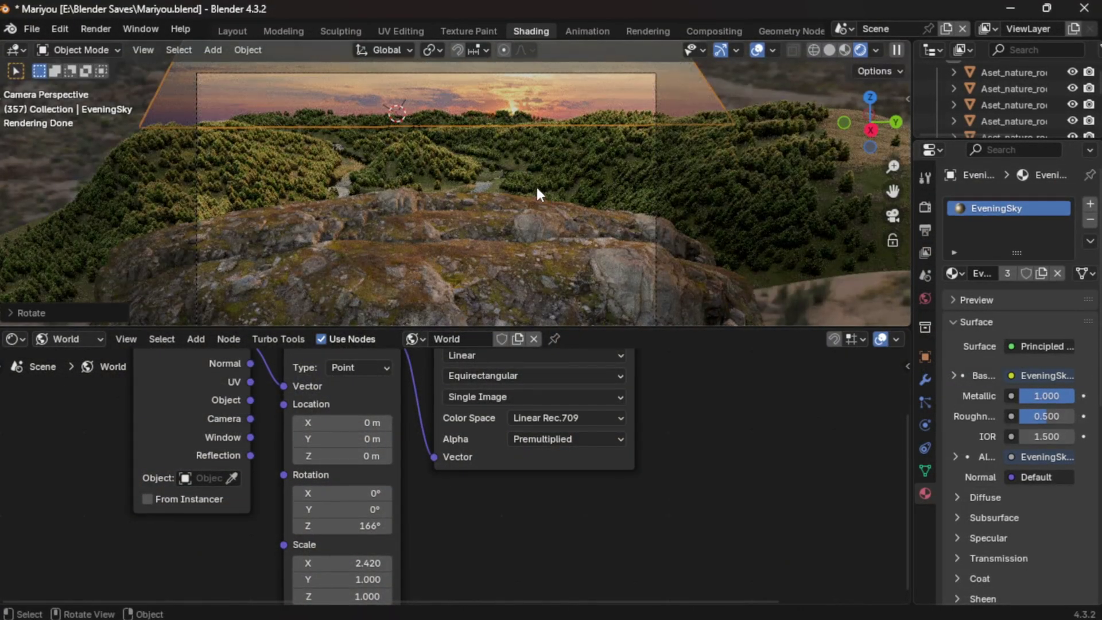
Reposition the sun light near the sky plane, rotating it about global Y and about 68° about global Z.
middle_drag(536, 185, 688, 245)
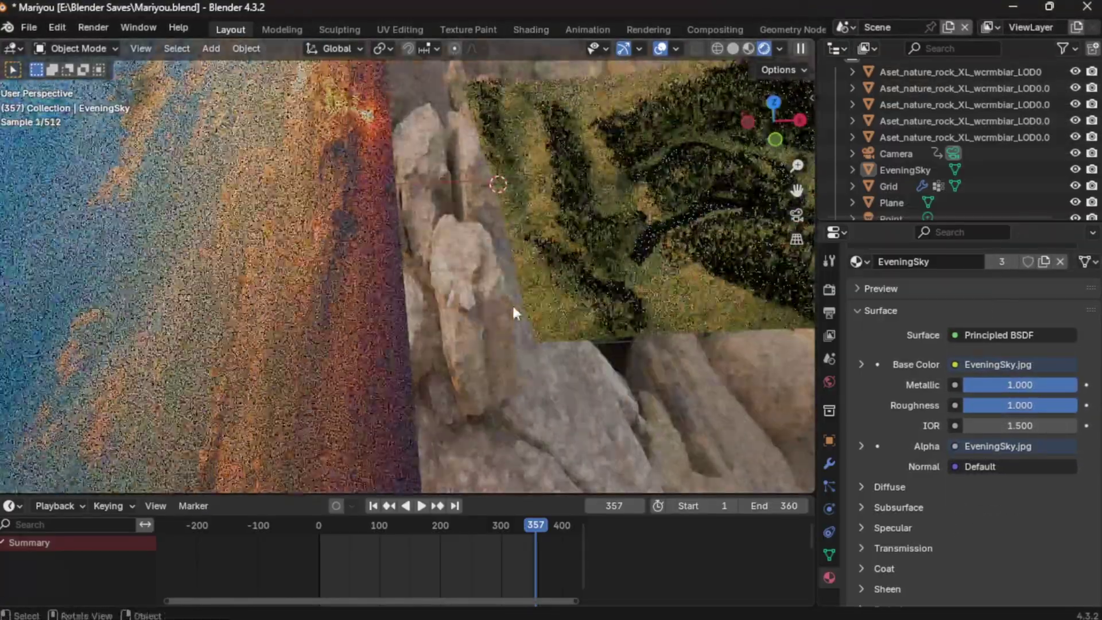
key(r)
key(y)
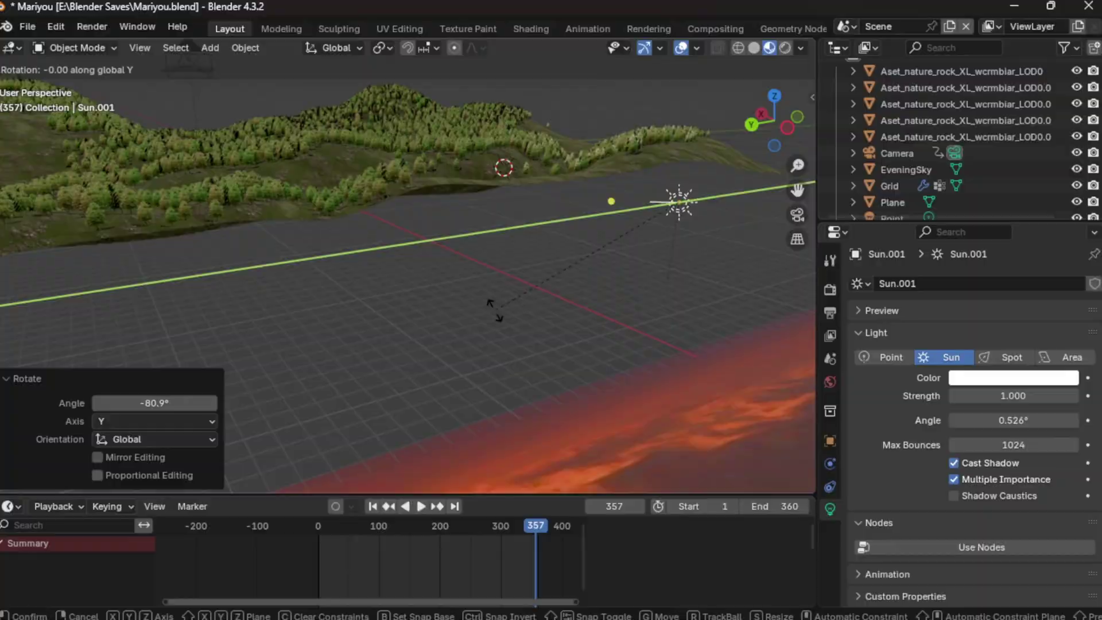
click(494, 310)
key(g)
click(485, 271)
key(r)
key(z)
click(656, 299)
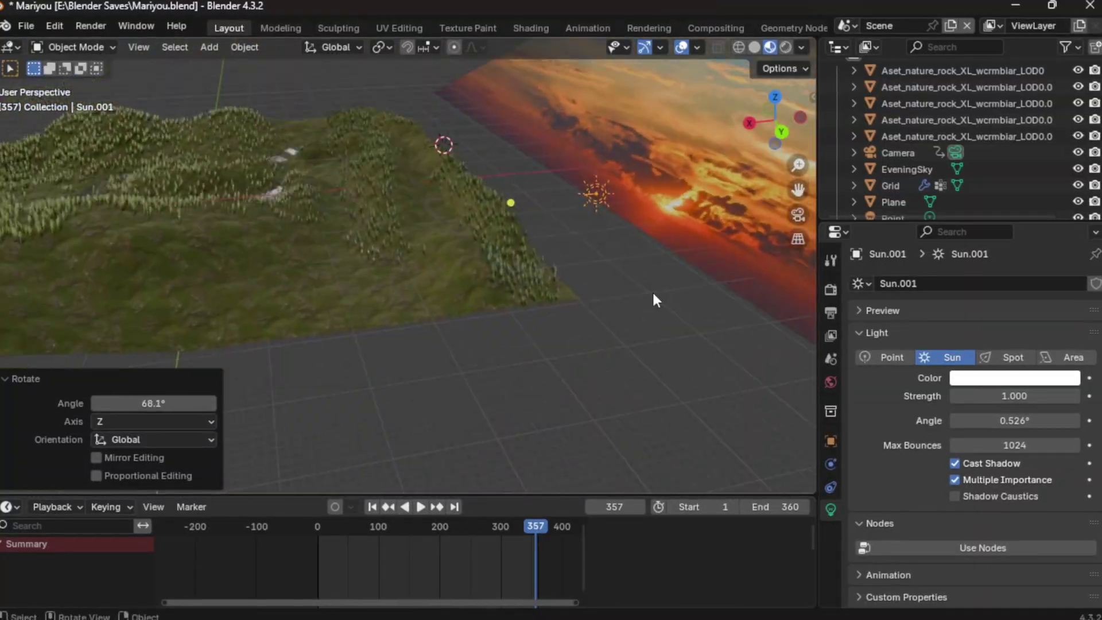
Refine the sun light's aim with a trackball rotation and set its colour to orange.
key(r)
key(r)
click(456, 197)
middle_drag(455, 197, 632, 241)
click(1016, 378)
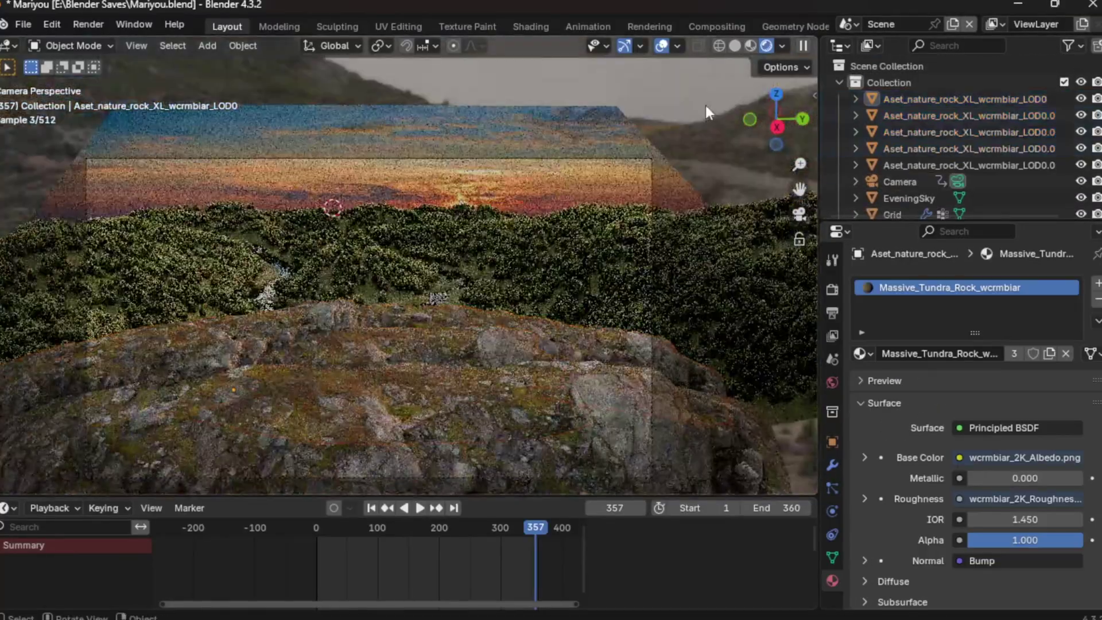
Move the rock pieces into a Terrain collection and the point and sun lights into a Light collection.
key(m)
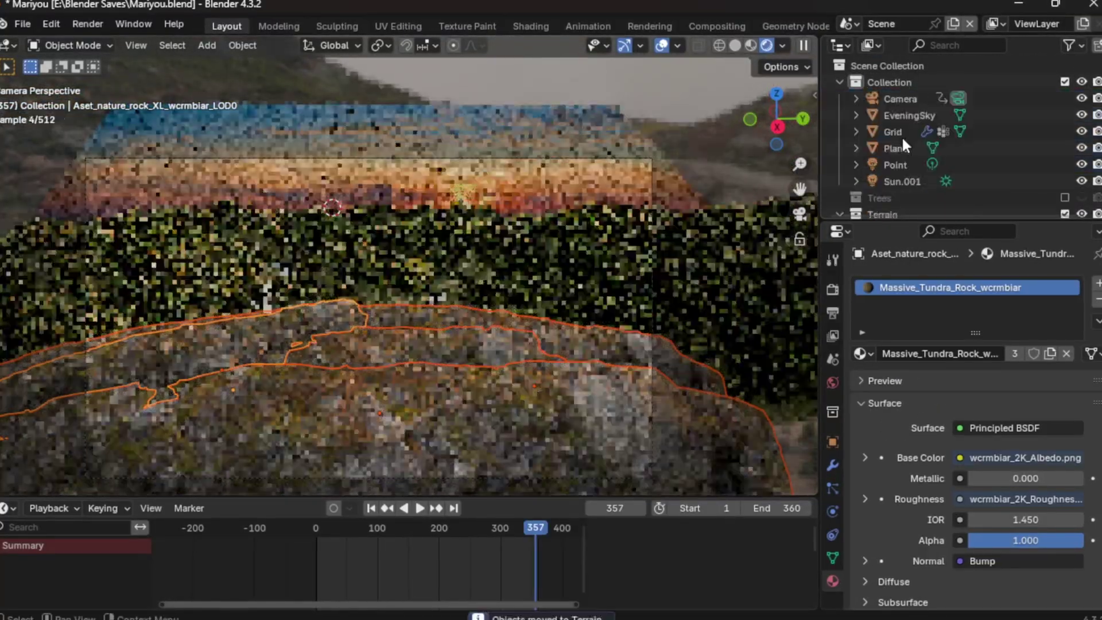
click(895, 114)
click(899, 165)
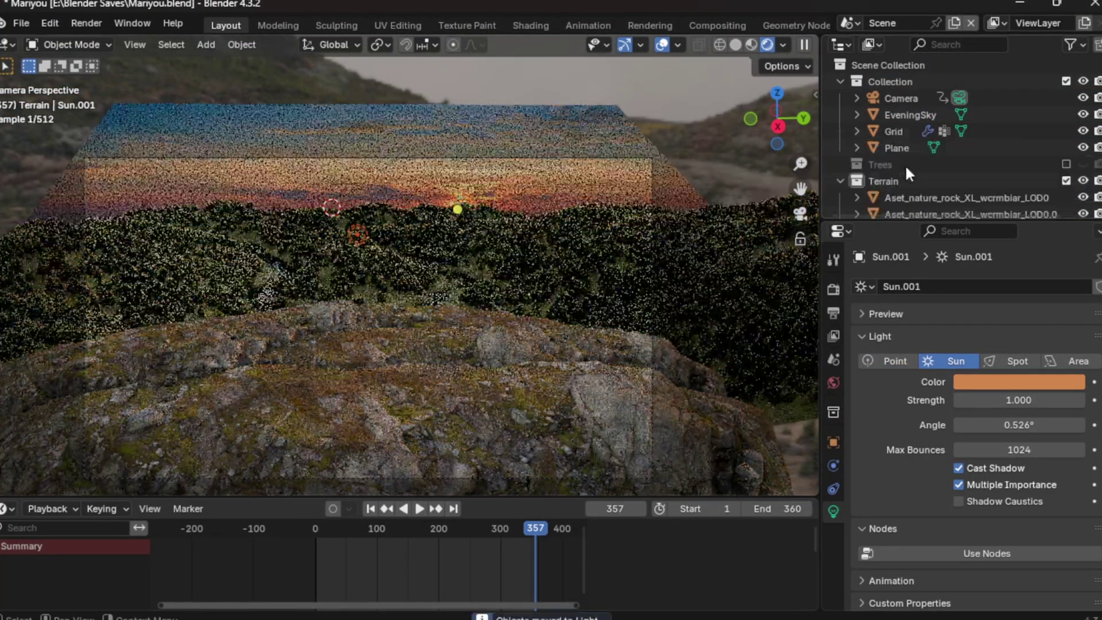
Hide the point light of the Light collection in the viewport.
scroll(905, 165, down, 5)
click(897, 168)
click(1084, 168)
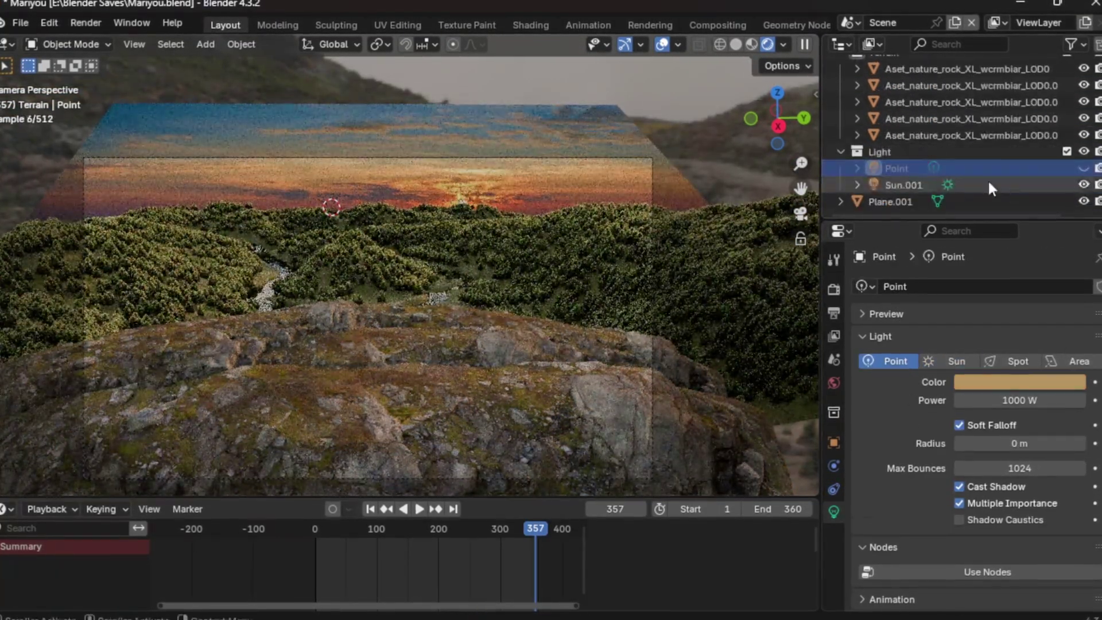
Try a different strength for the sun light and undo the change.
click(905, 185)
drag(969, 401, 976, 400)
key(ctrl+z)
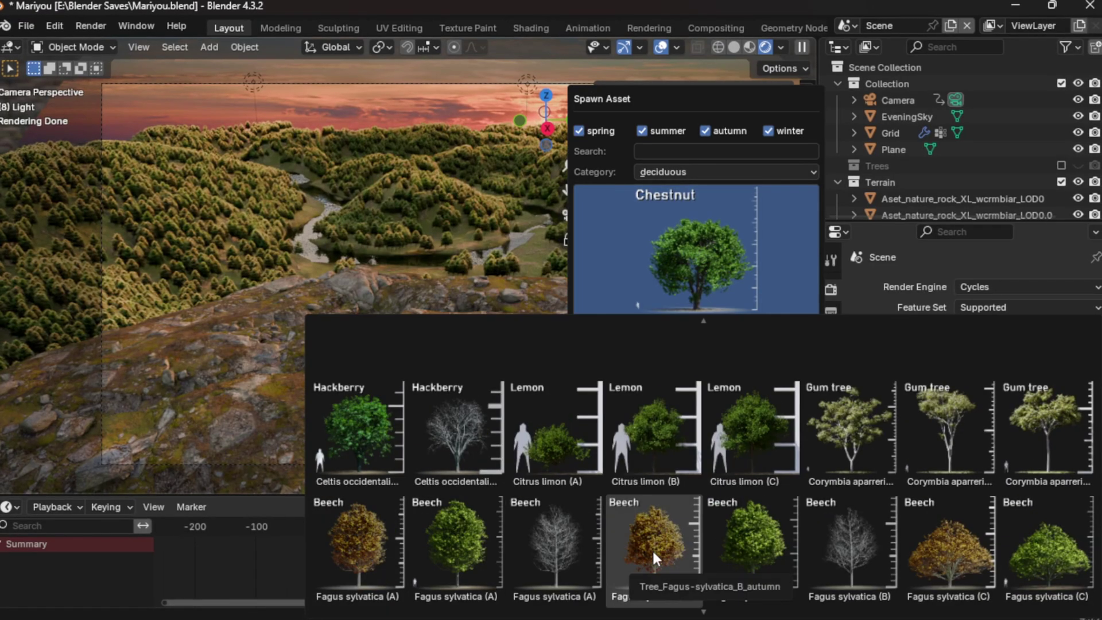
Spawn the autumn beech Fagus sylvatica (B) from the deciduous assets and move it along Y and Z onto the foreground rocks.
click(652, 549)
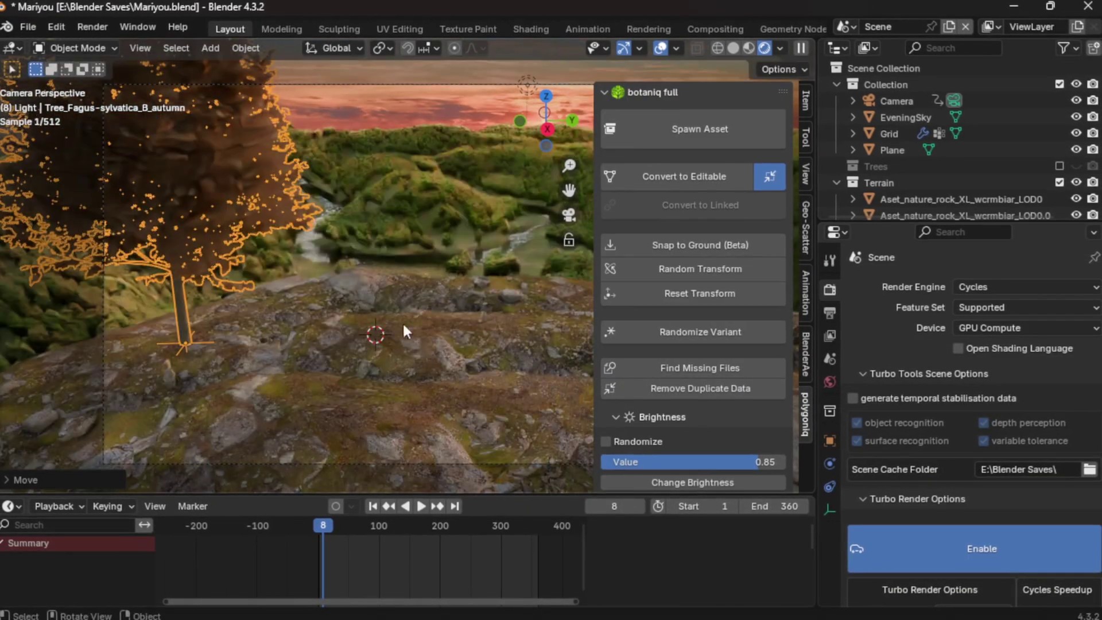
click(748, 48)
middle_drag(402, 276, 439, 328)
key(KP_0)
key(g)
key(y)
key(g)
key(z)
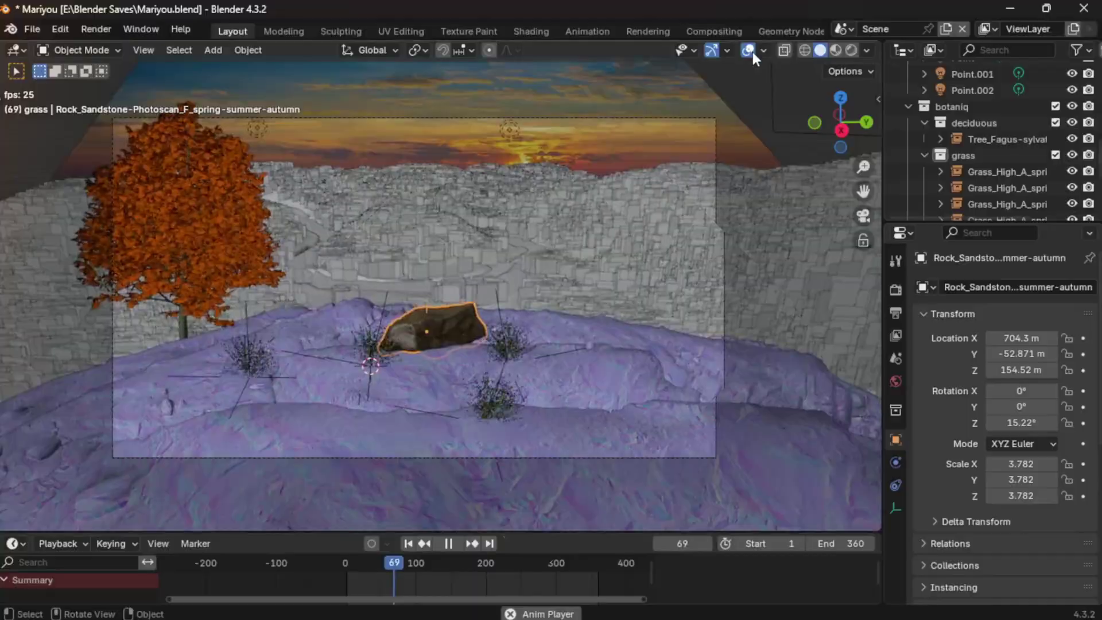
Set the grass scatter's wind wave speed to 0.5 and its direction to 20.5°.
click(752, 52)
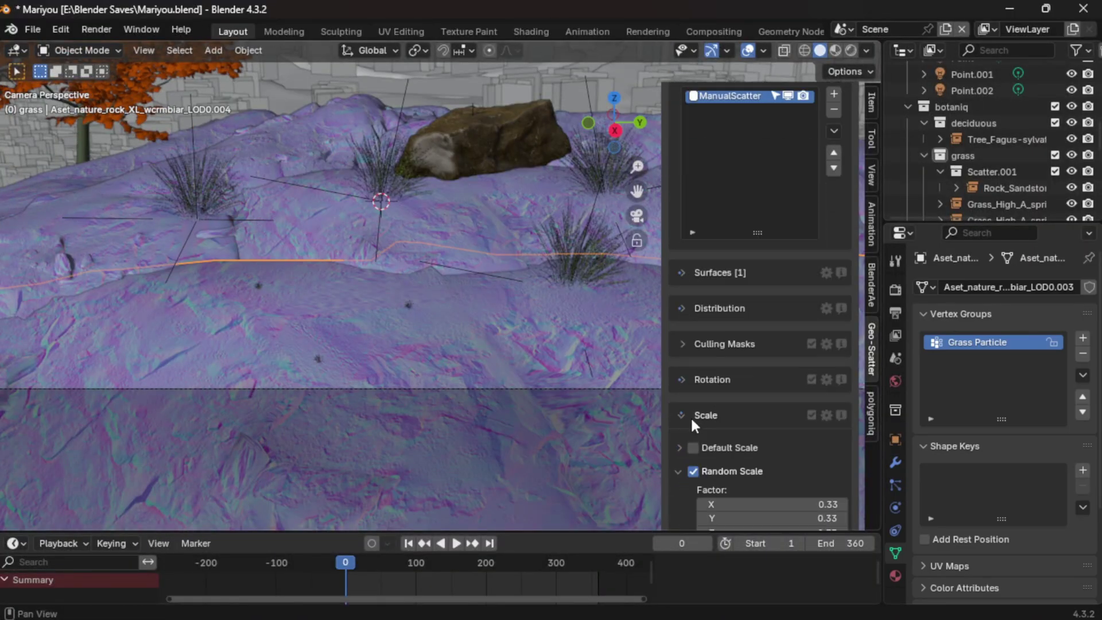
scroll(692, 422, down, 10)
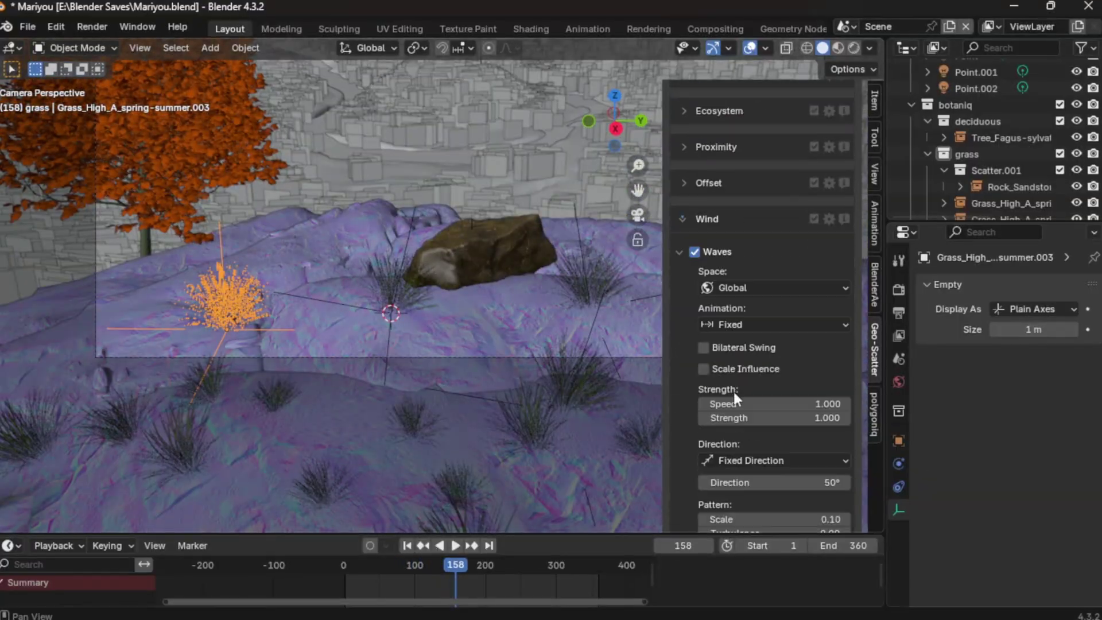
double_click(736, 404)
text(0.5)
key(Return)
drag(763, 482, 437, 475)
Raise the grass scatter's wind wave speed to 3.98 and turn its direction to 30.3°.
scroll(748, 336, down, 2)
drag(749, 336, 850, 336)
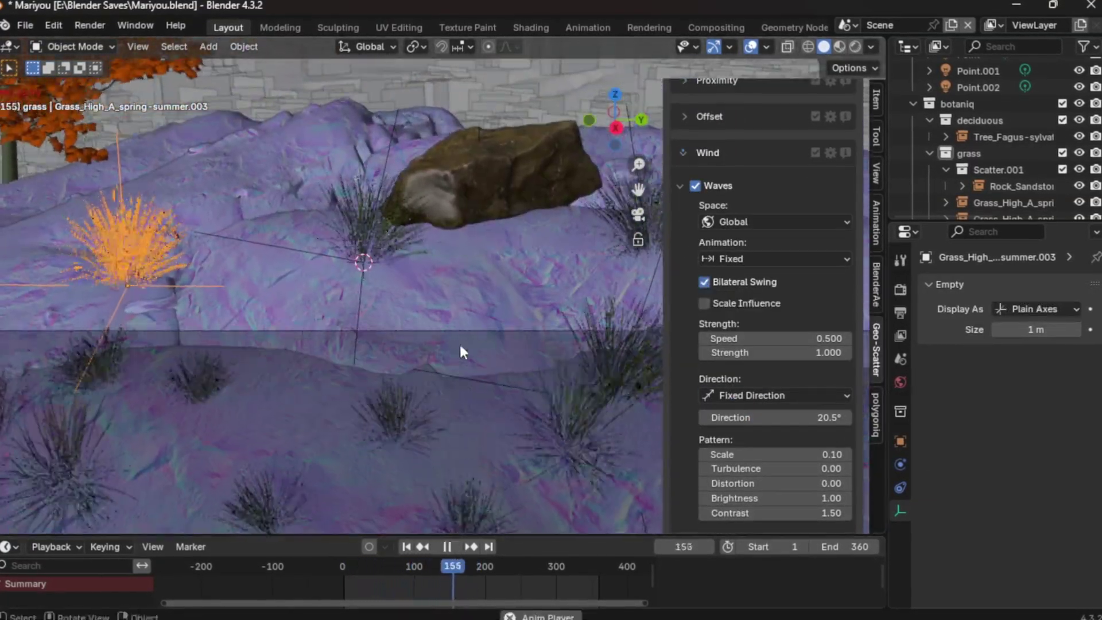
scroll(705, 342, down, 2)
drag(705, 350, 833, 350)
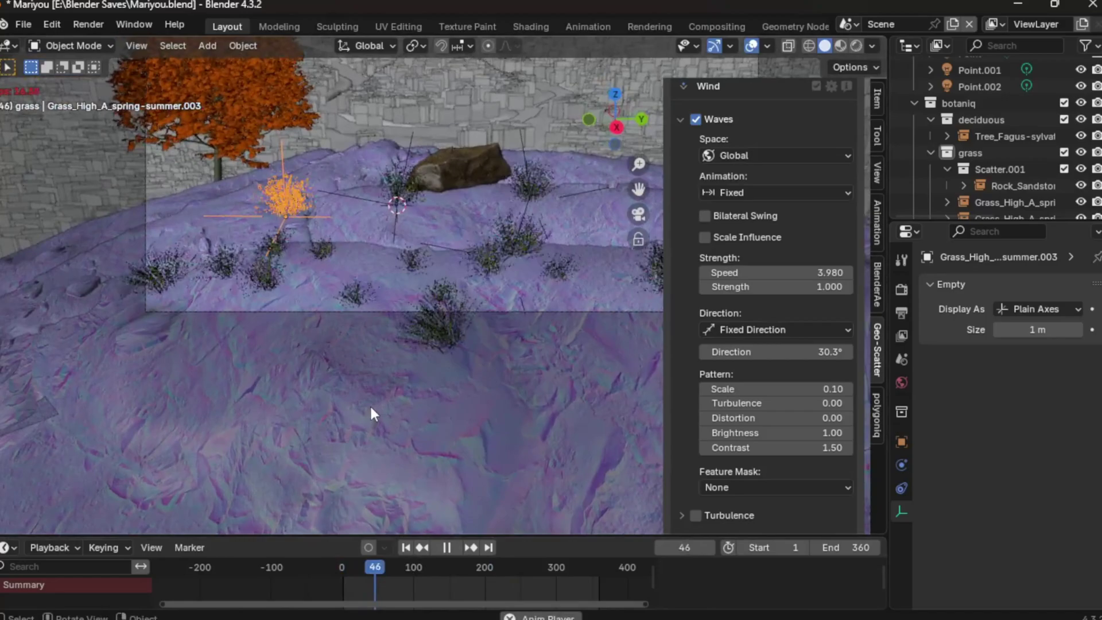
drag(746, 418, 799, 418)
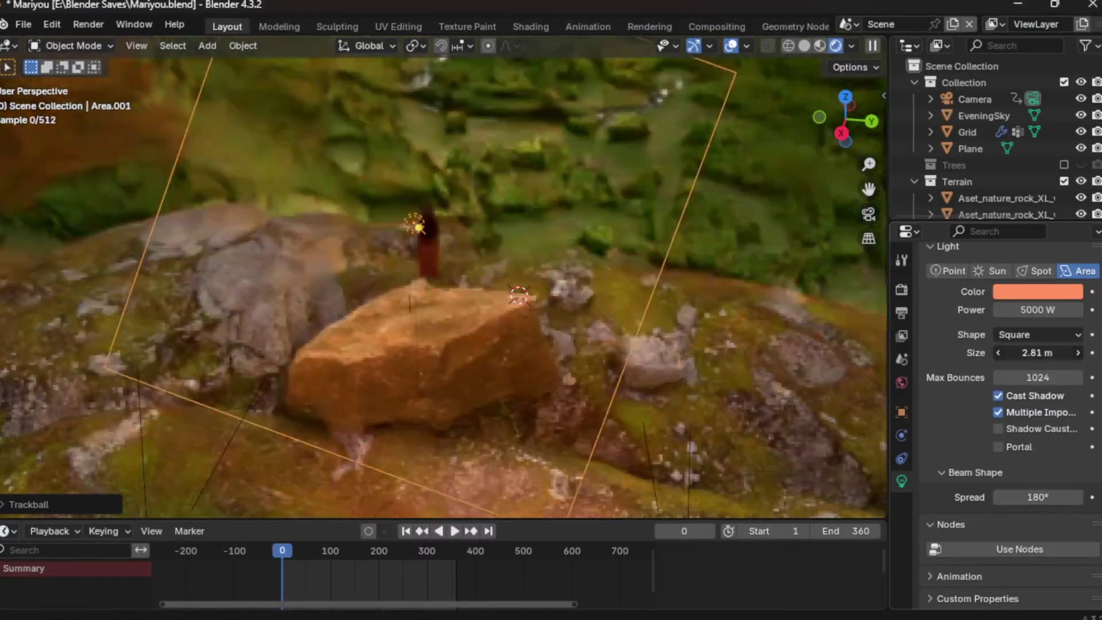
Resize the area light over the figure to 2.11 m and open its colour for editing.
click(525, 315)
click(1037, 292)
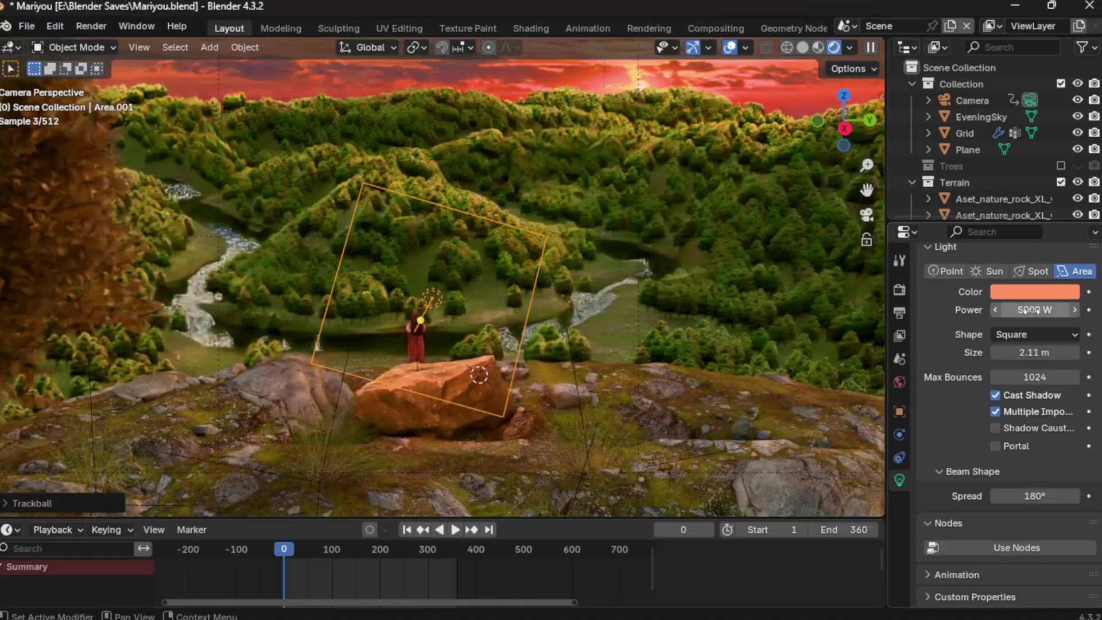
click(476, 379)
Place a duplicate of the area light beside the figure, moving it and re-aiming it with a trackball rotation.
key(g)
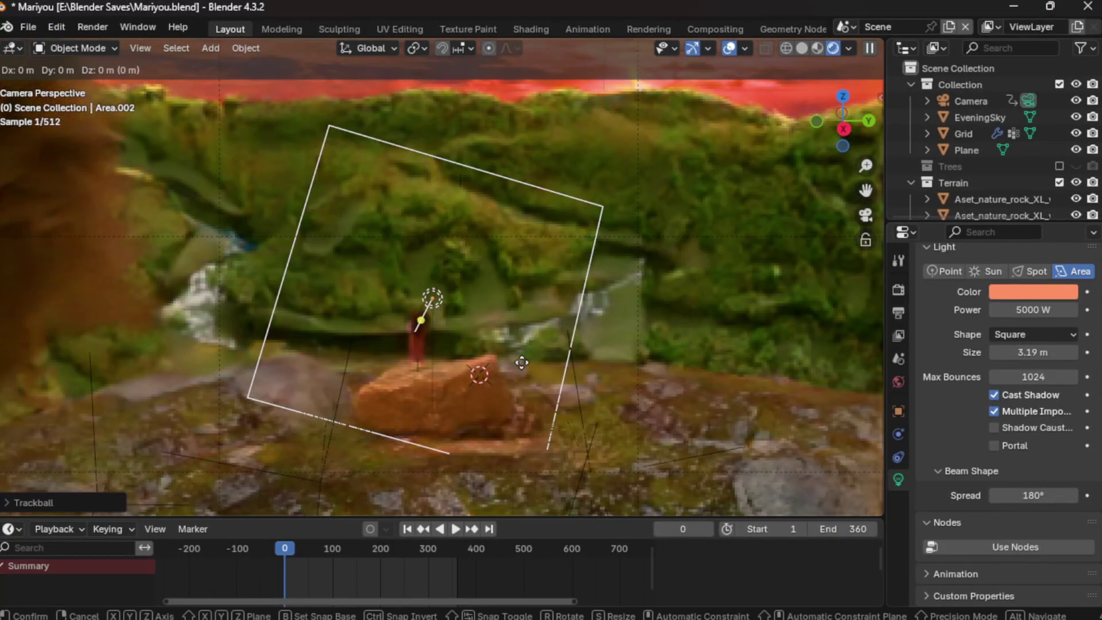
key(g)
key(x)
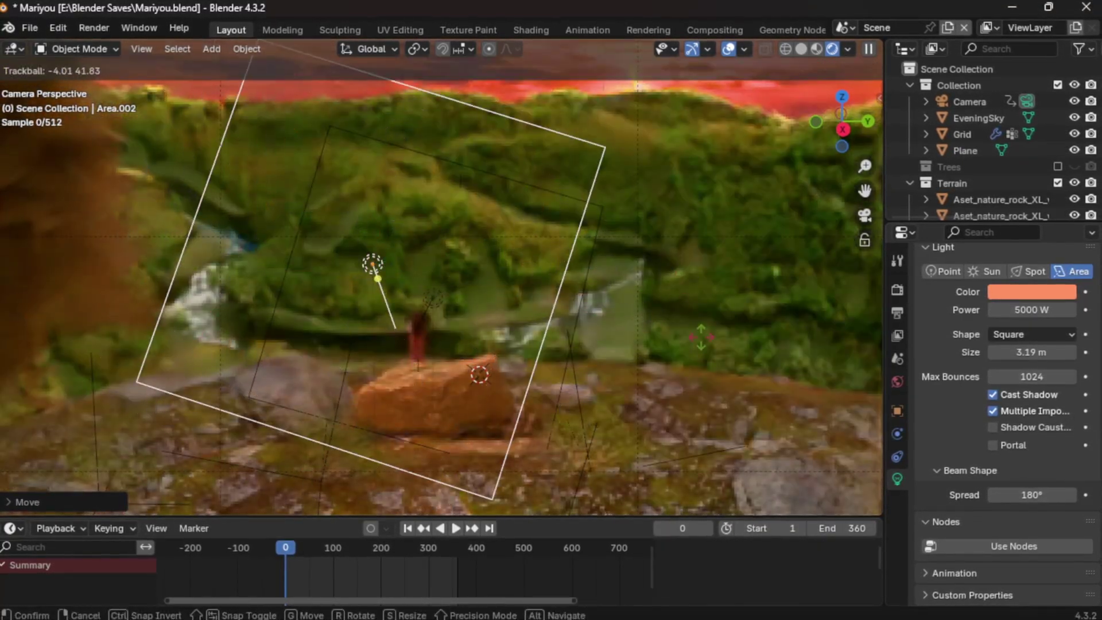
click(387, 256)
Tilt the figure's transparent image plane on the rock by about -12° around its local X axis.
click(480, 309)
key(r)
key(x)
key(x)
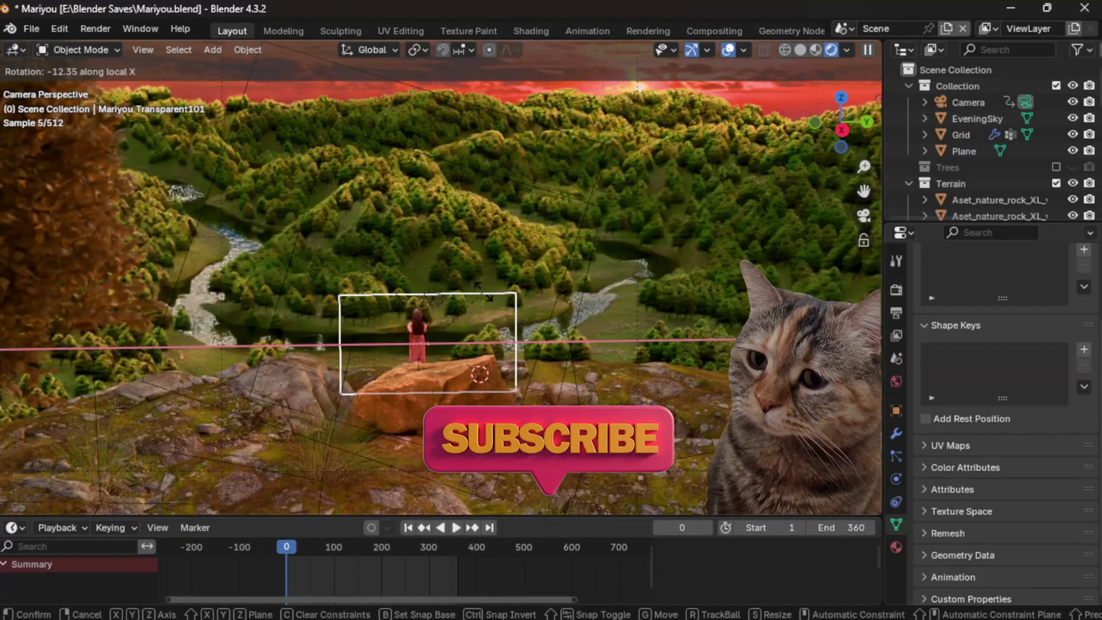